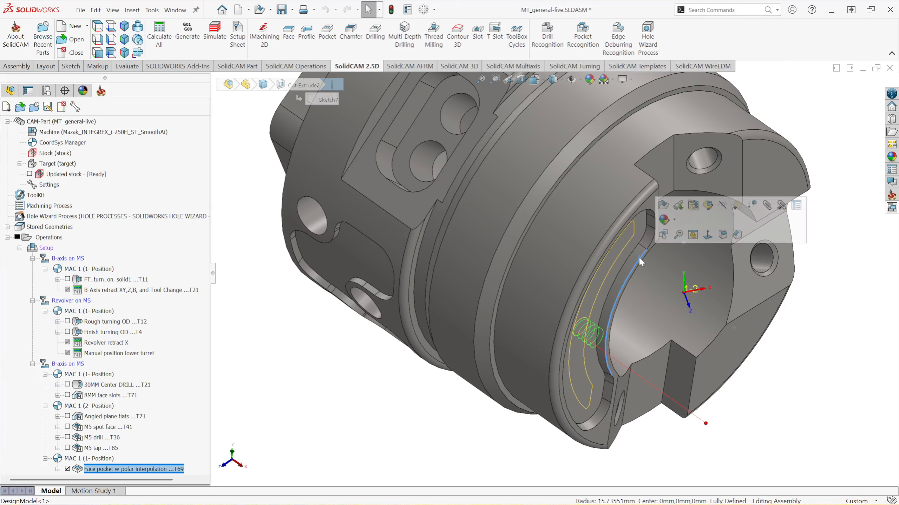
- Inspect the Draft1 feature's definition on the face pocket walls and close it without changes
click(10, 91)
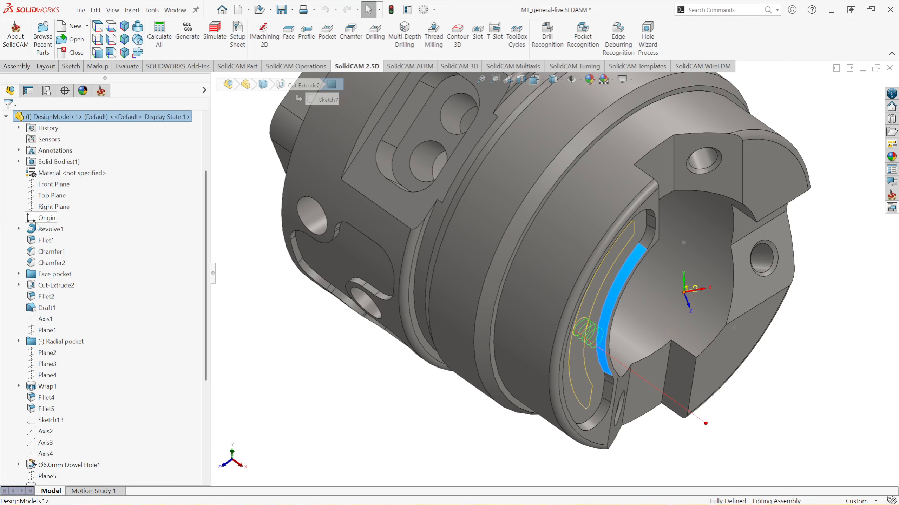
click(46, 307)
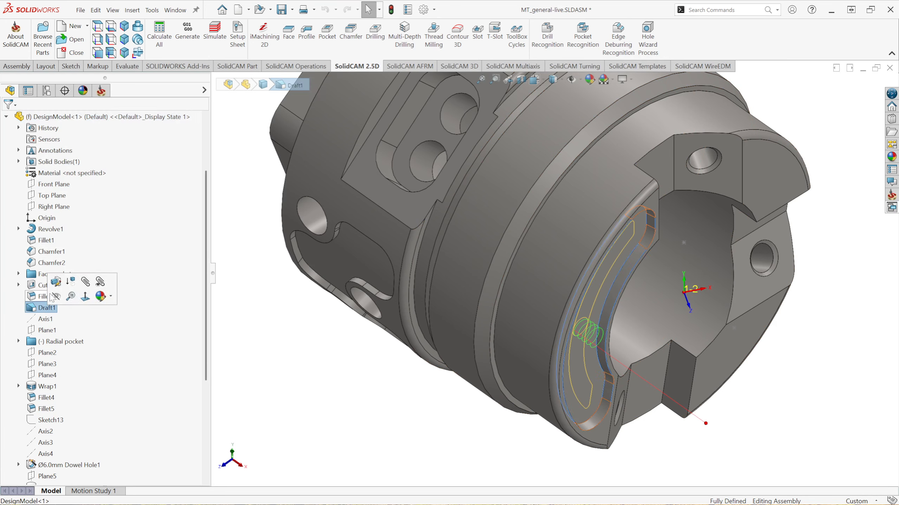
click(56, 286)
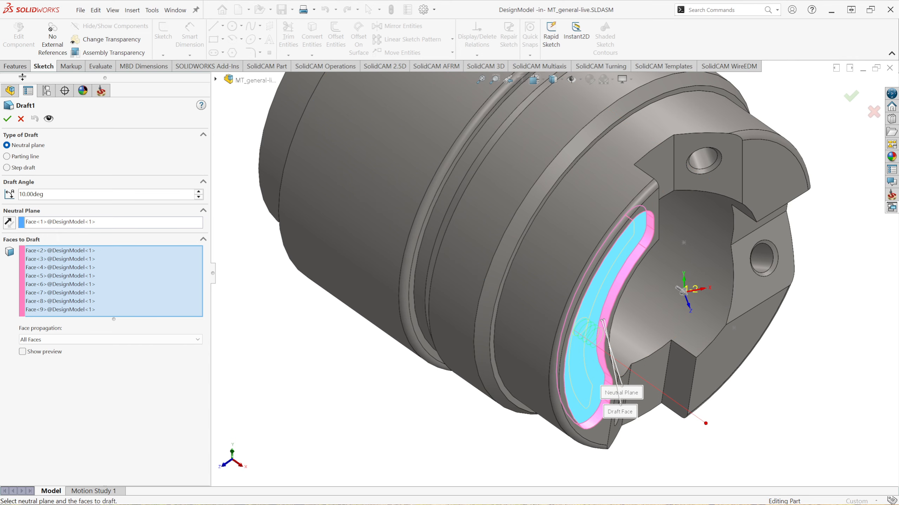
click(20, 119)
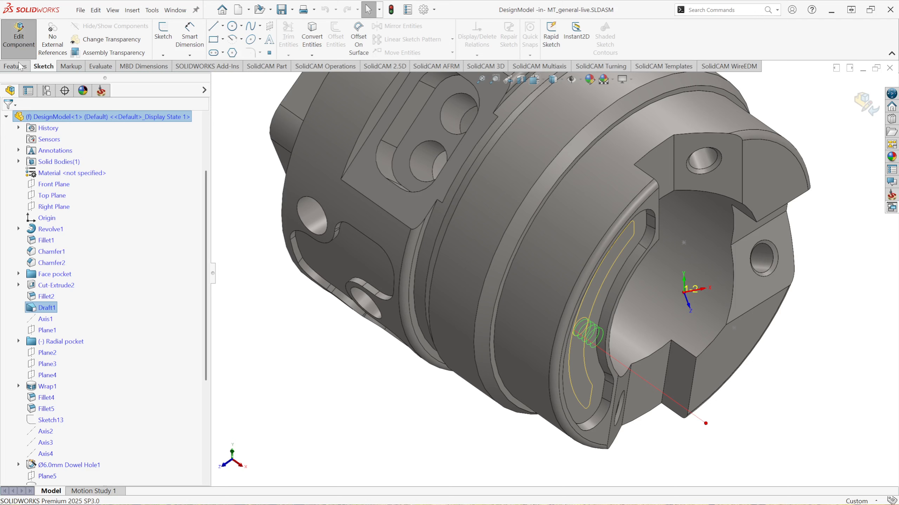
- Hide the face pocket operation's toolpath and start a Sim. 5-Axis Milling operation using the Parallel to Curve(s) technology
click(101, 90)
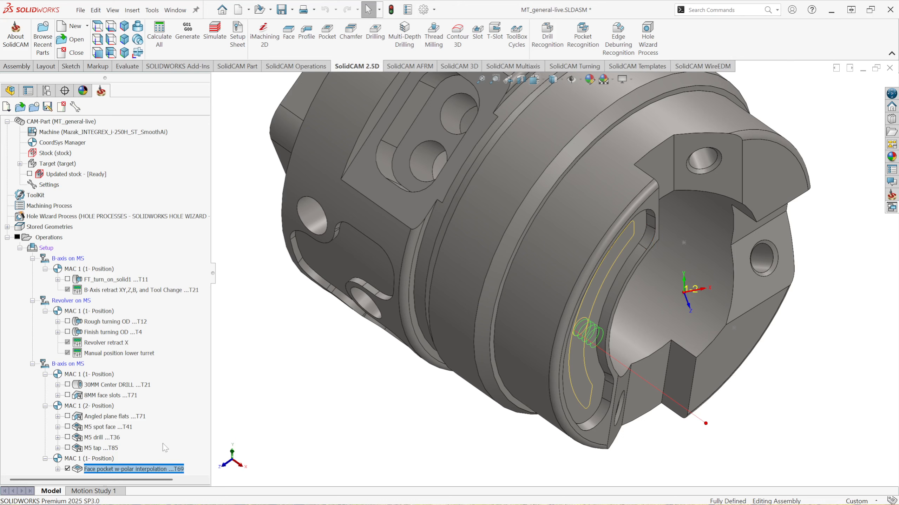
click(67, 469)
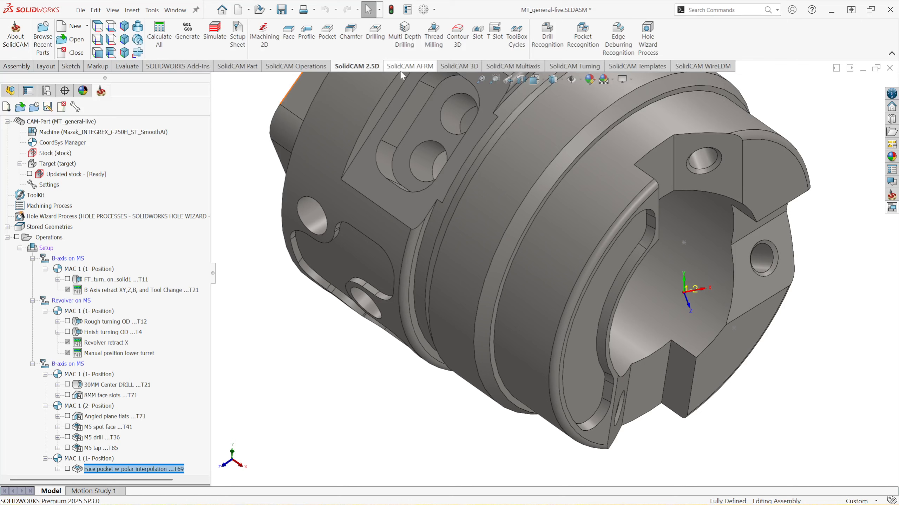
click(534, 68)
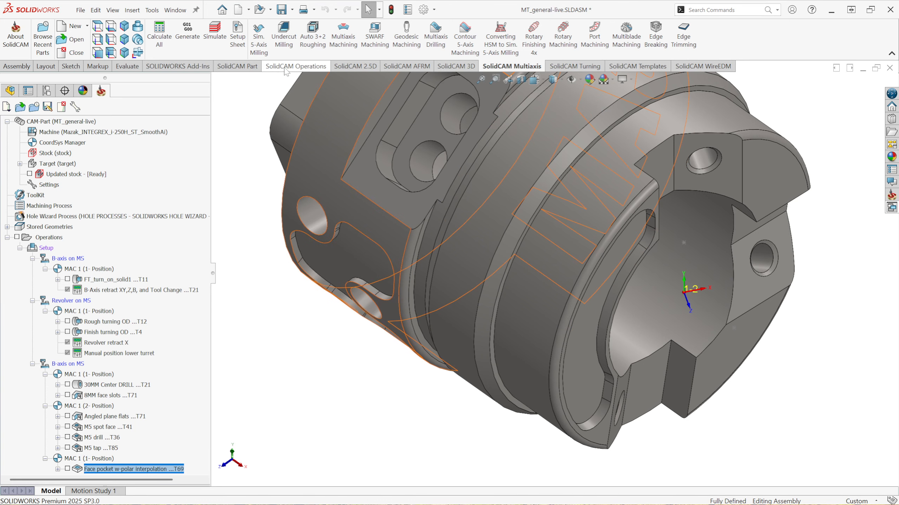
click(262, 53)
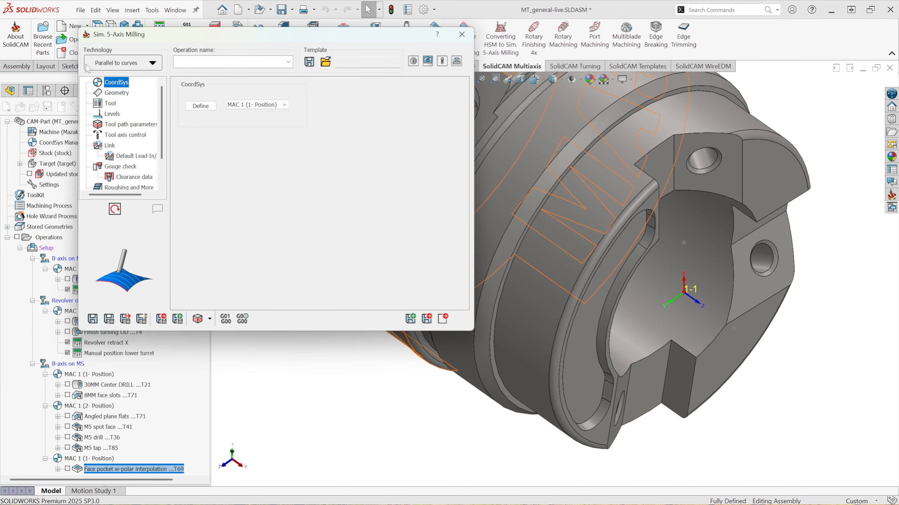
click(153, 64)
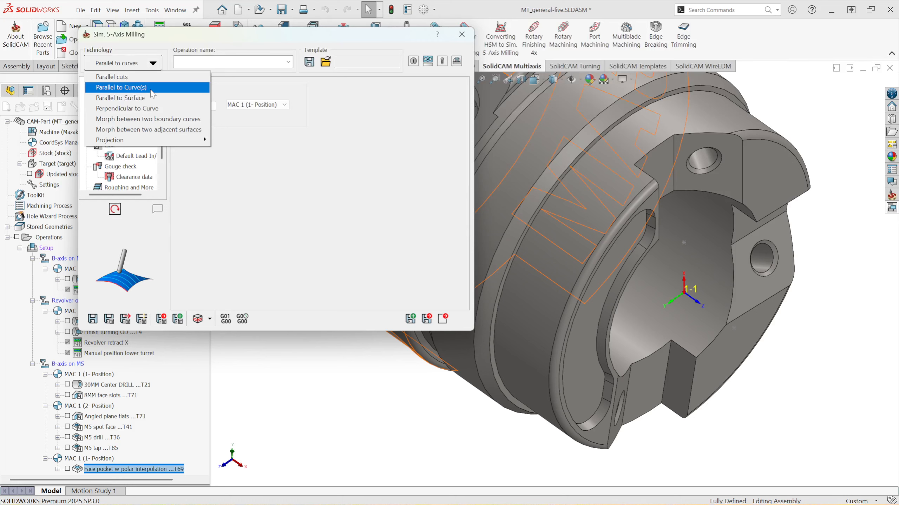
click(135, 87)
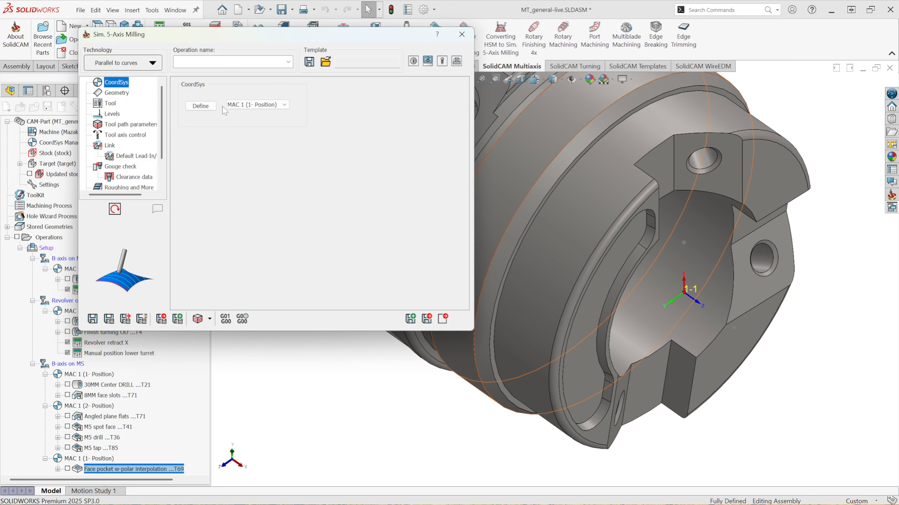
- Define the drive surface faces2 from all the drafted wall faces around the curved face pocket
click(111, 94)
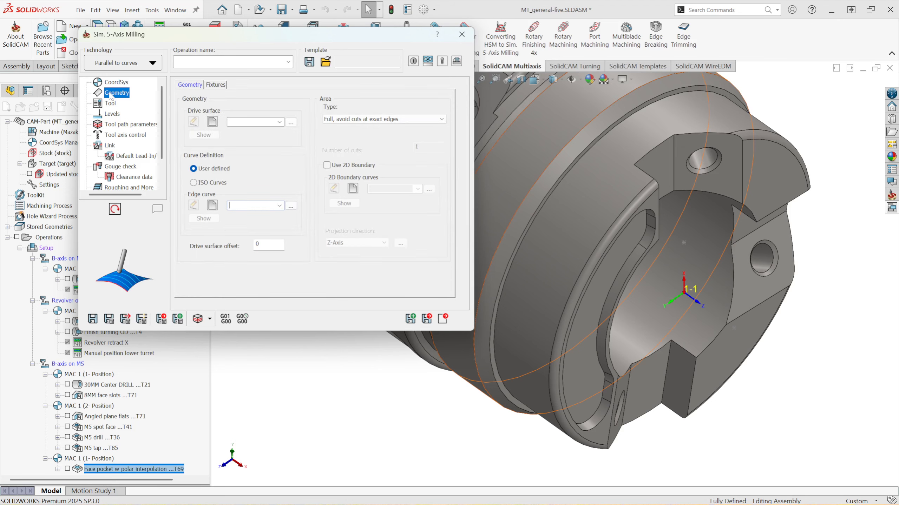
click(213, 121)
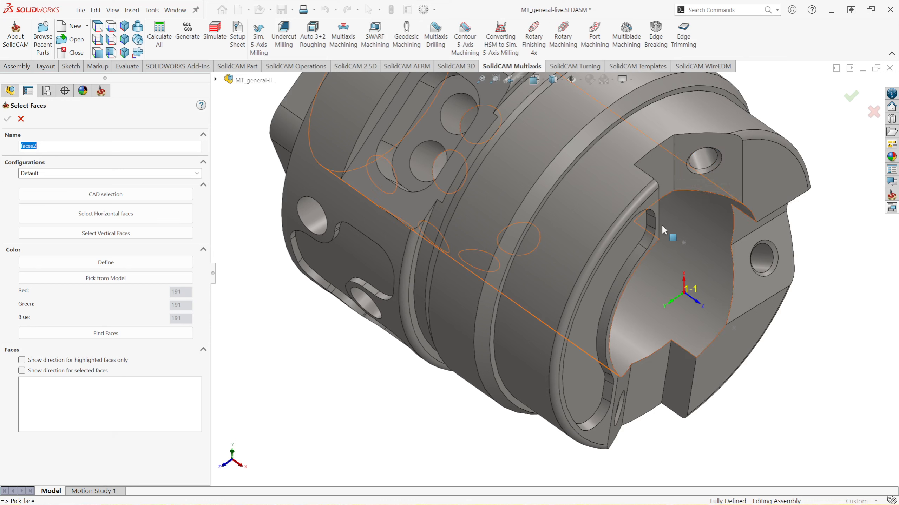
click(640, 247)
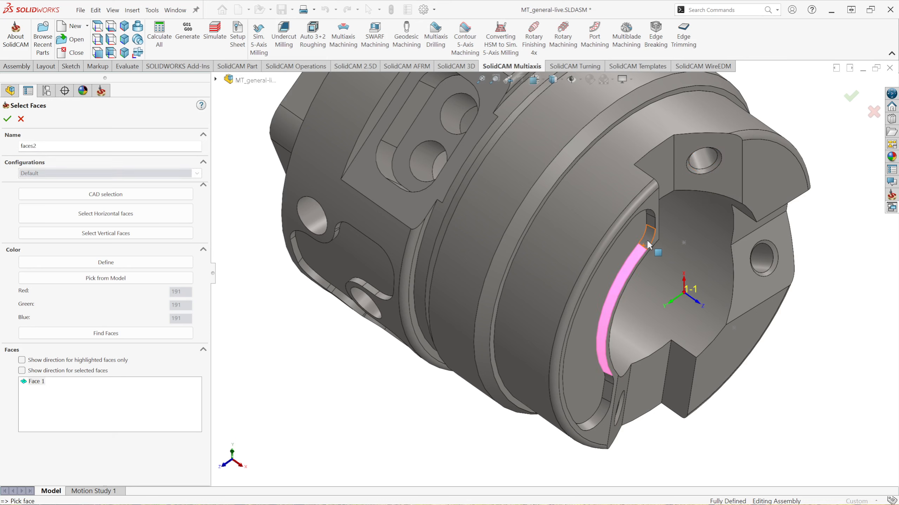
click(651, 221)
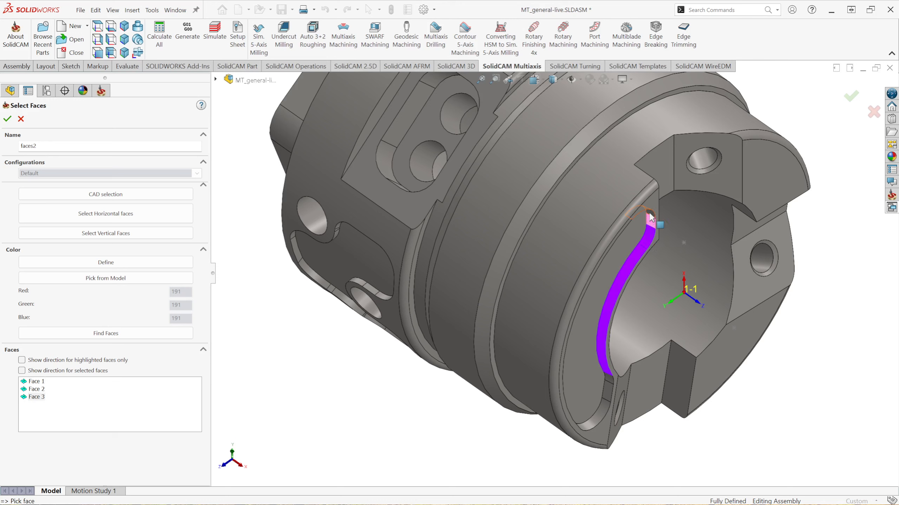
click(609, 379)
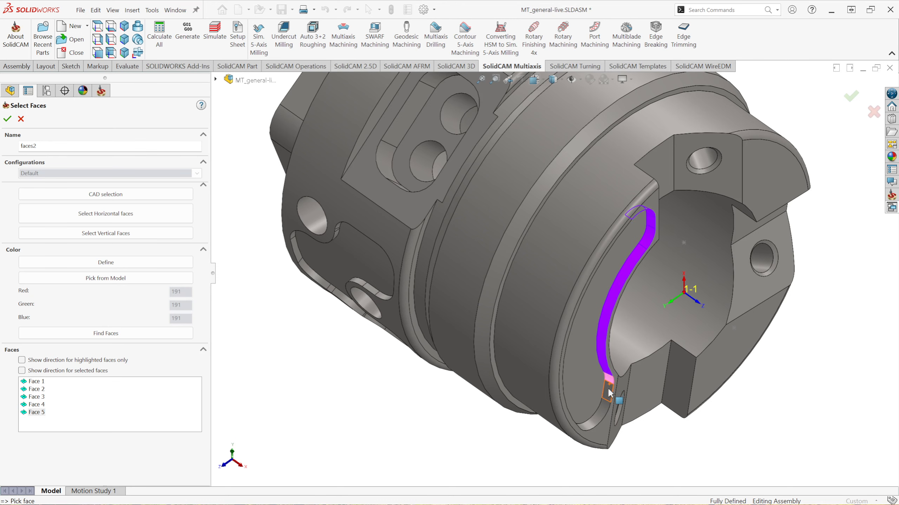
click(603, 416)
middle_drag(603, 416, 518, 408)
click(518, 405)
middle_drag(492, 319, 567, 261)
scroll(497, 271, up, 3)
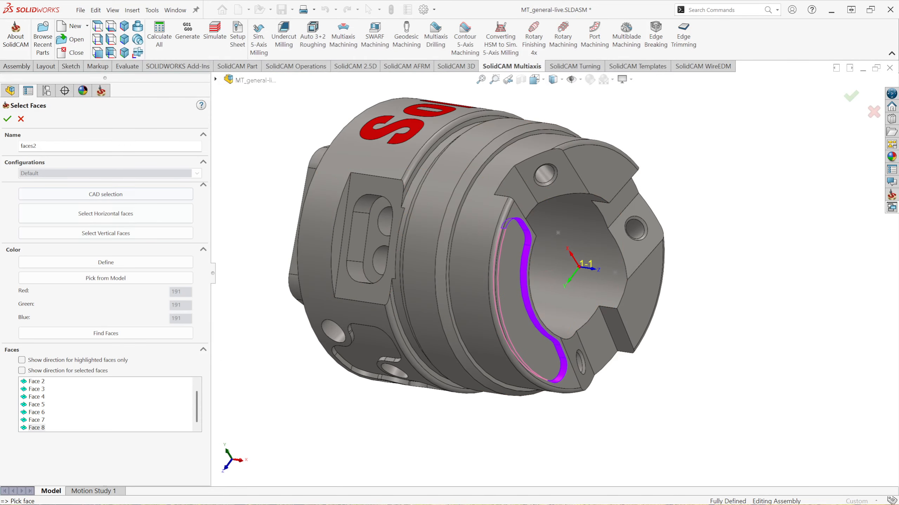
click(7, 120)
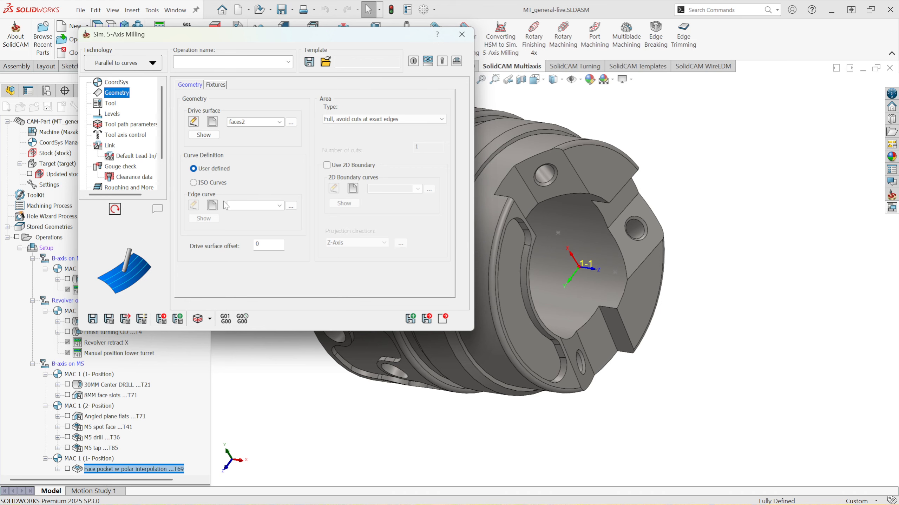
- Define the edge curve contour14 as the closed tangent chain around the face pocket walls
click(213, 206)
click(527, 257)
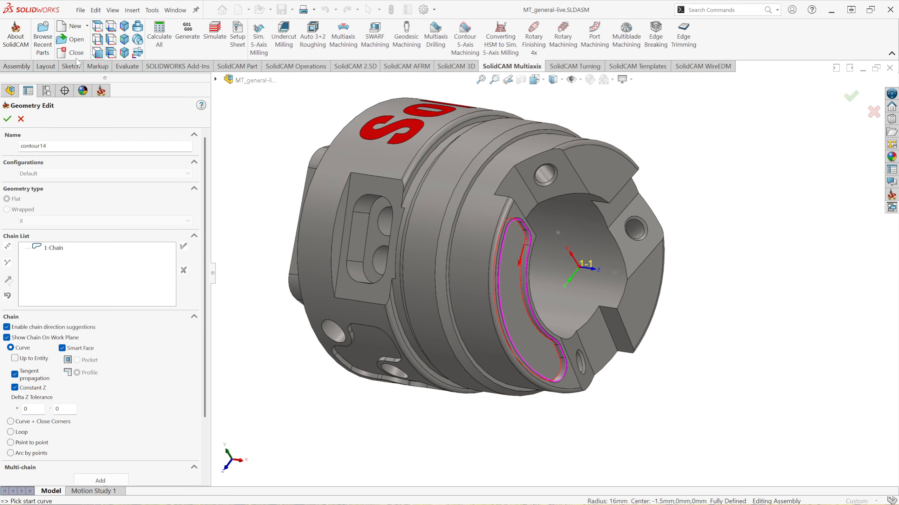
click(7, 119)
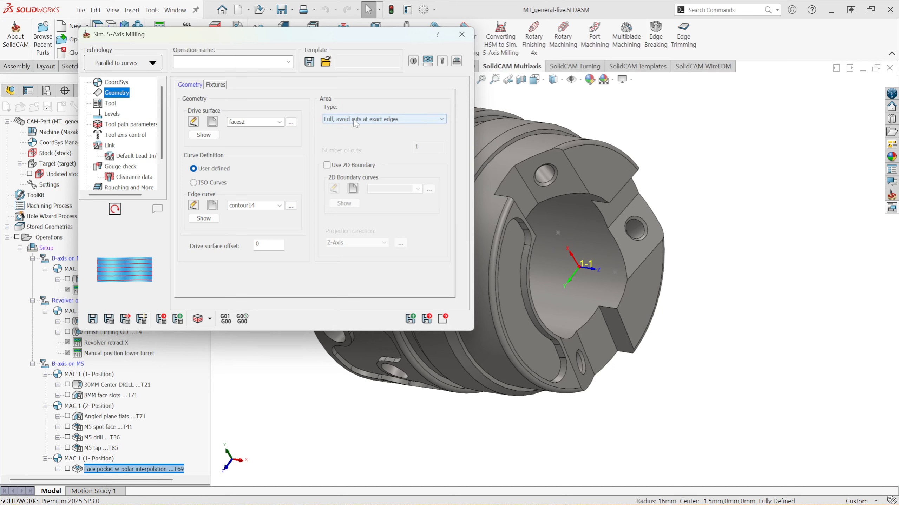
- Set the machining area type to Determined by number of cuts, with 1 cut
click(393, 120)
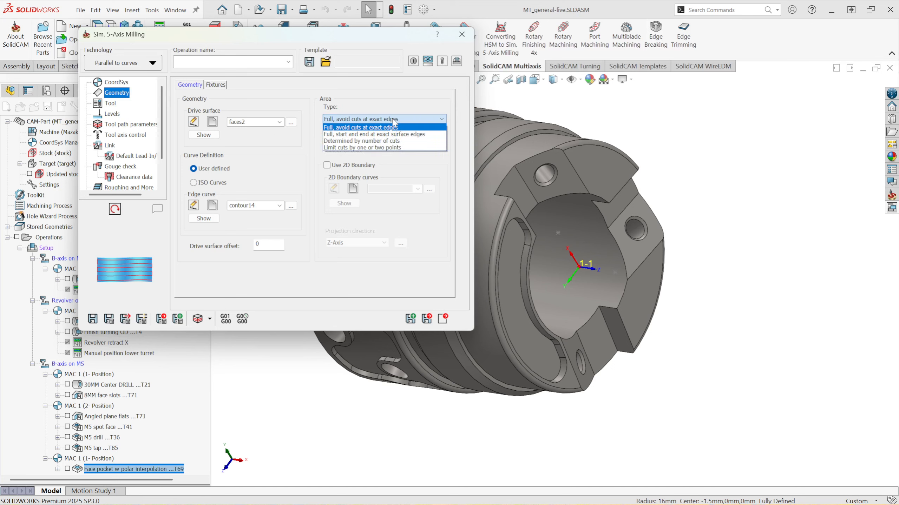
click(395, 140)
double_click(417, 148)
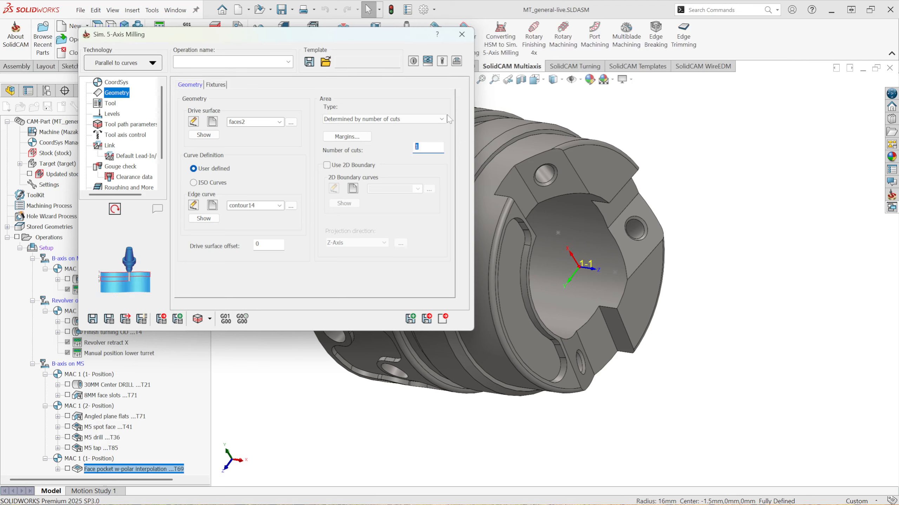
- Assign end mill number 69, 5 mm in diameter, to the operation
click(115, 104)
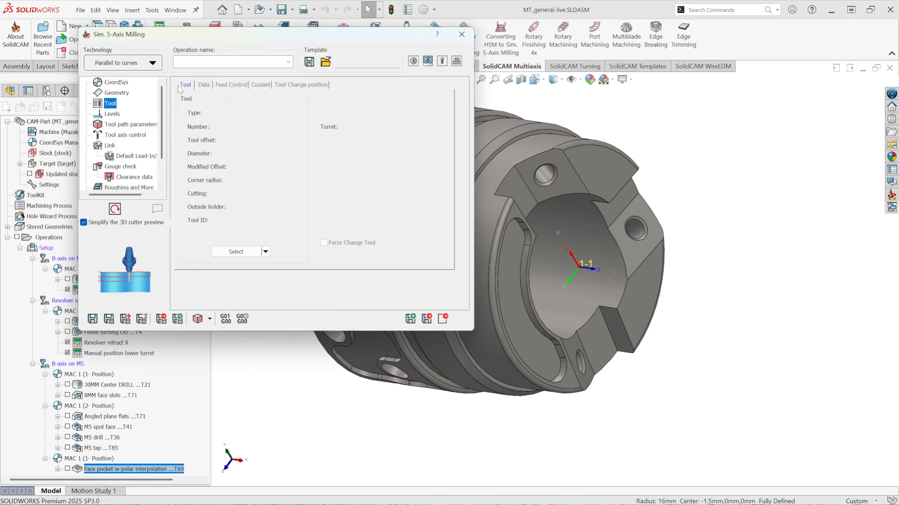
click(266, 252)
click(267, 266)
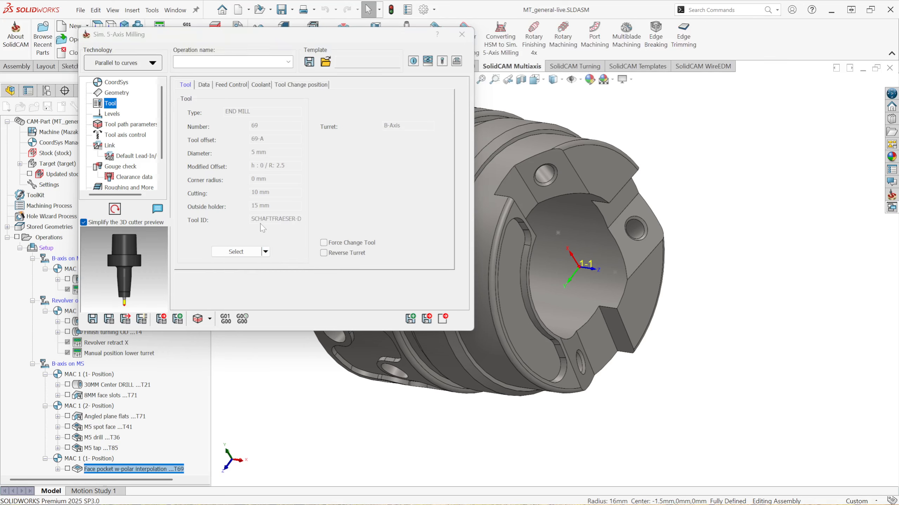
- Review the tool path parameters and keep 5 Axis as the output format for tool axis control
click(114, 124)
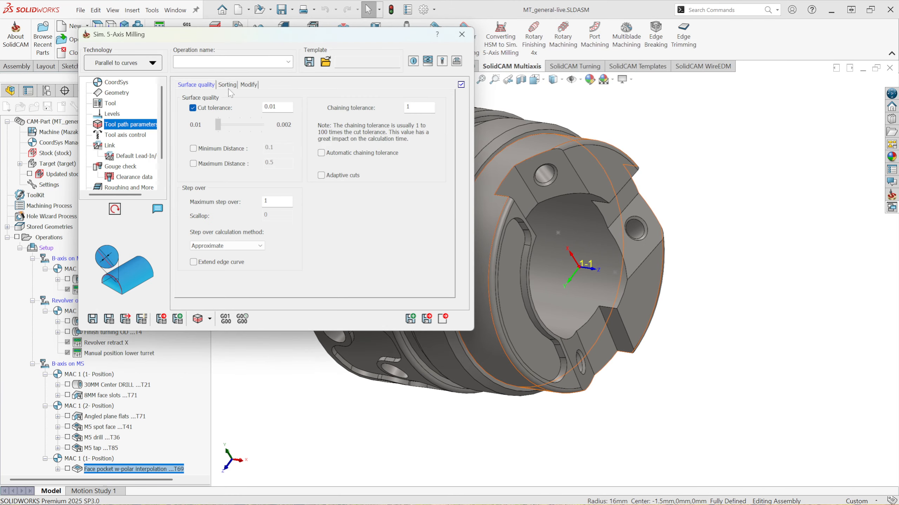
click(126, 136)
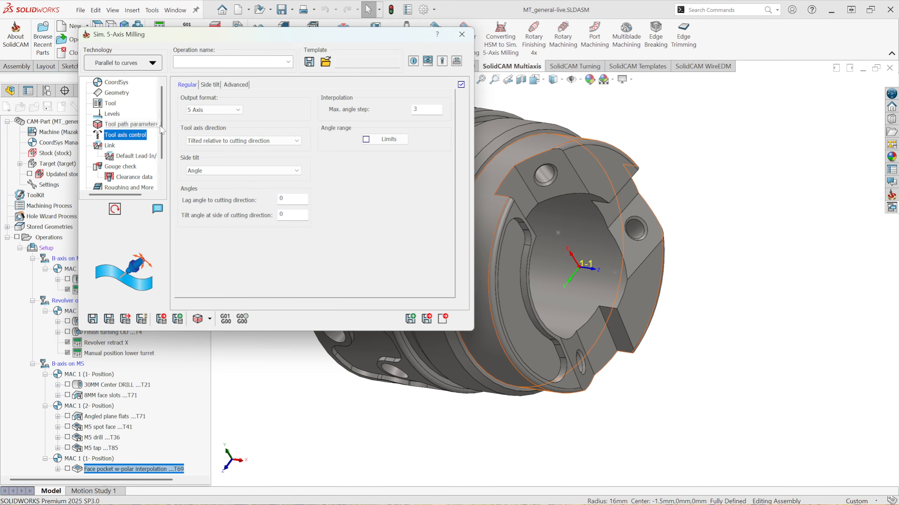
click(240, 112)
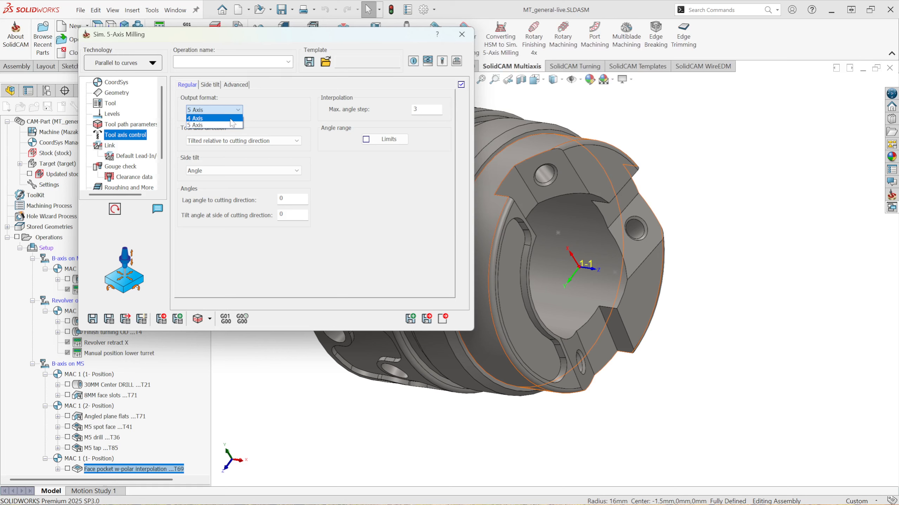
click(231, 125)
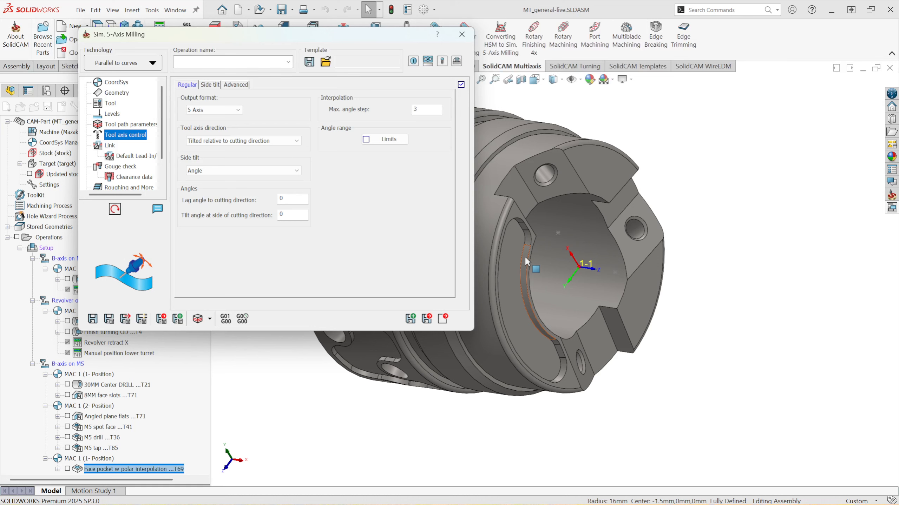
- Set the tilt angle at side of cutting direction to 90, and save and calculate the operation
double_click(282, 215)
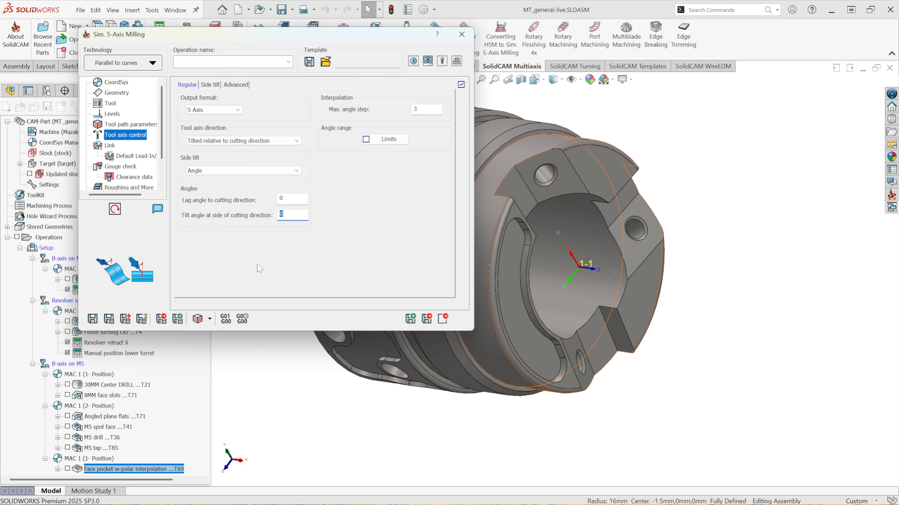
text(90)
click(109, 320)
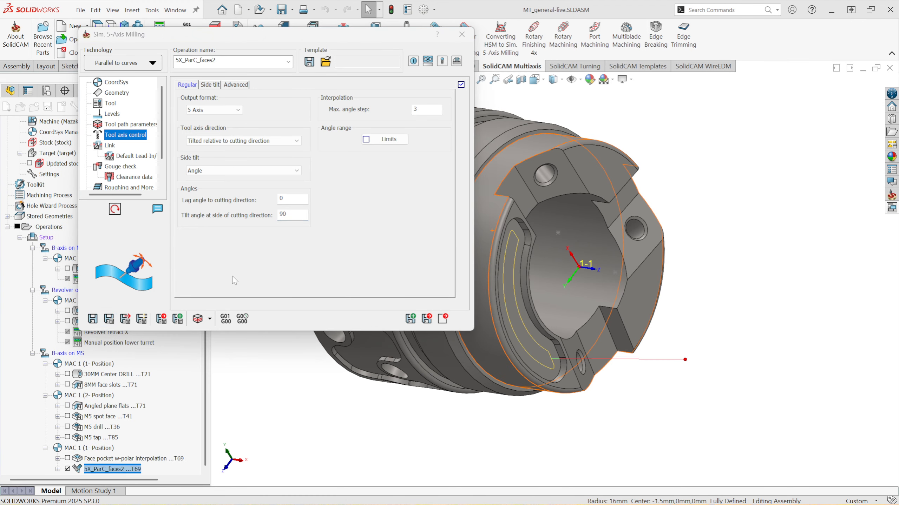
scroll(545, 358, down, 3)
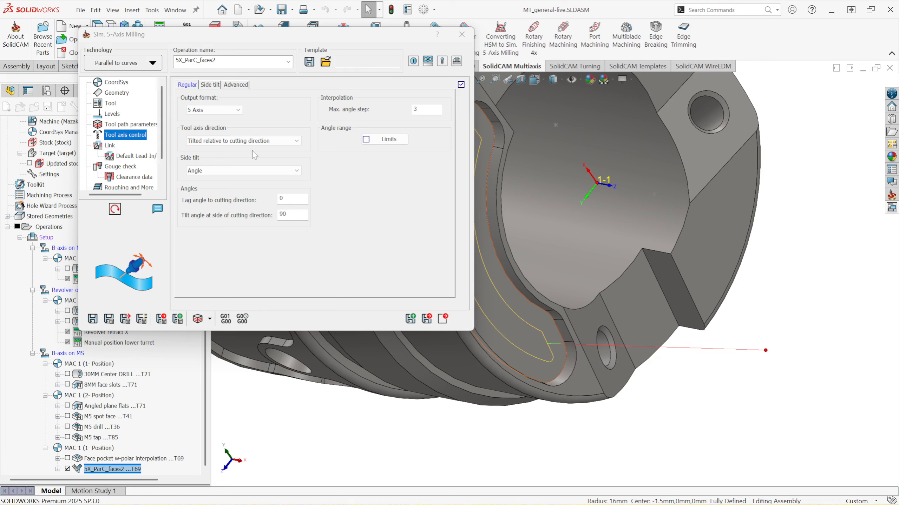
- Enable a custom lead-in for the first entry and set its type to Tangential arc
click(110, 145)
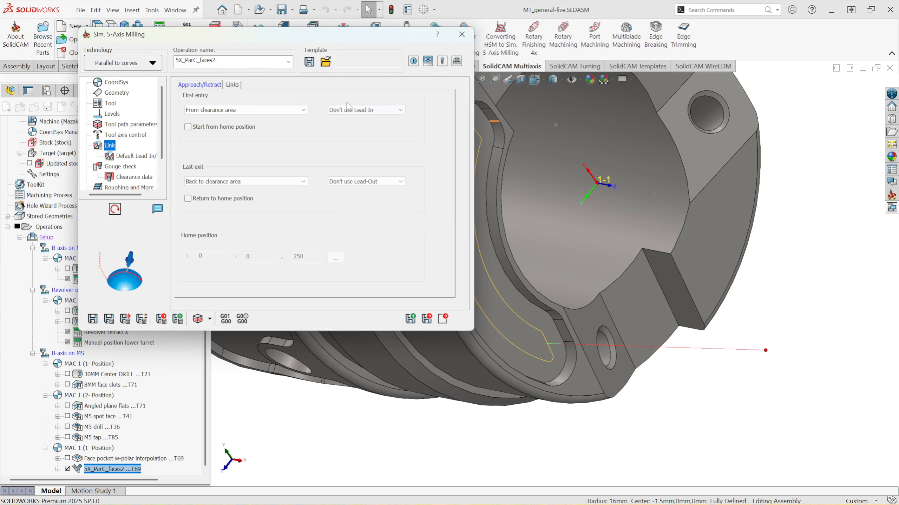
click(402, 111)
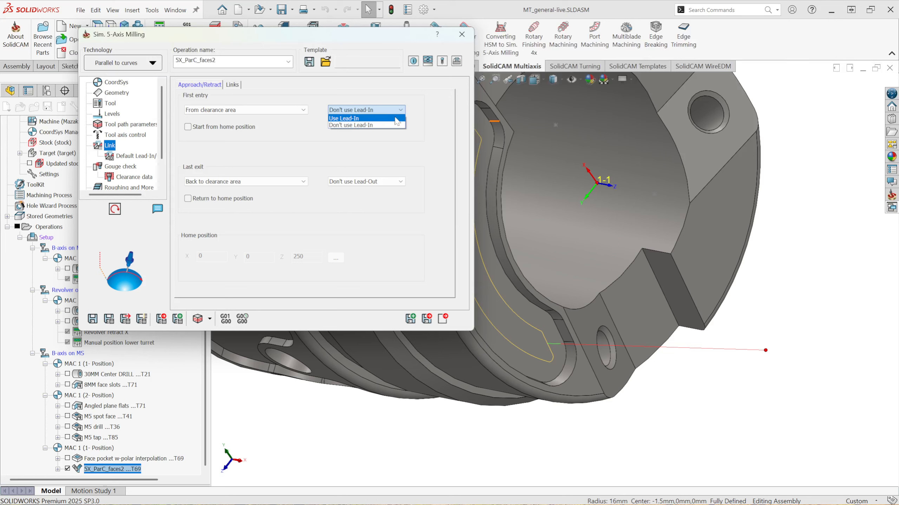
click(397, 119)
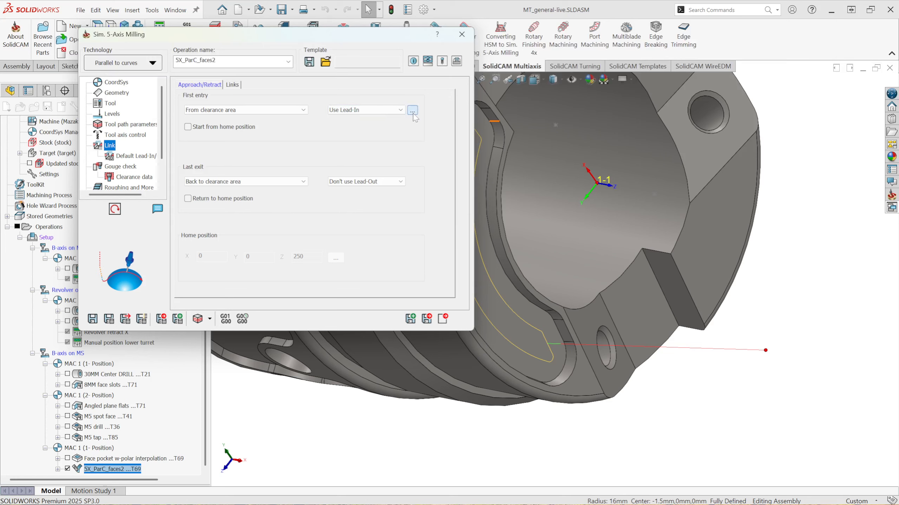
click(412, 111)
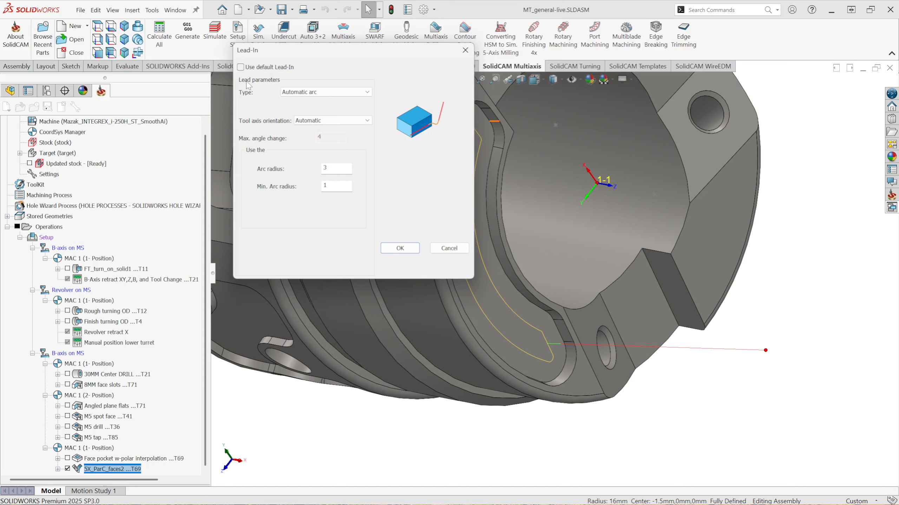
click(336, 92)
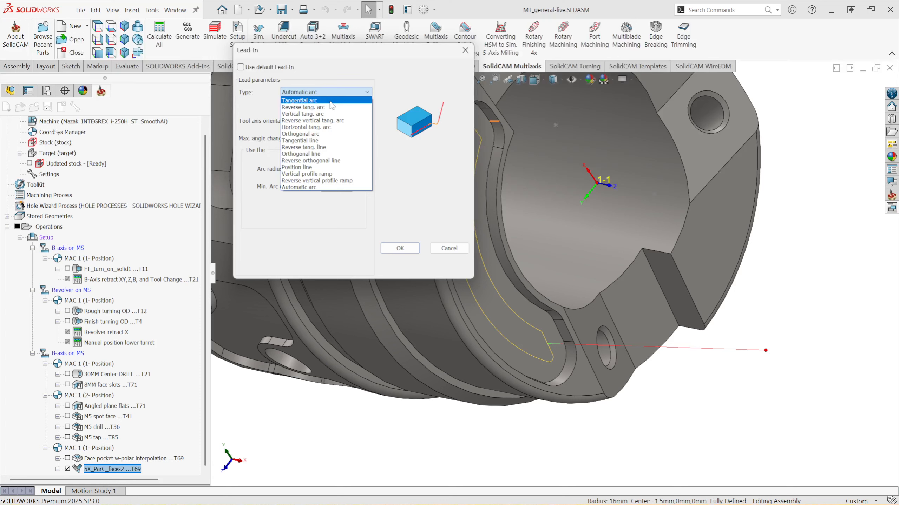
click(330, 100)
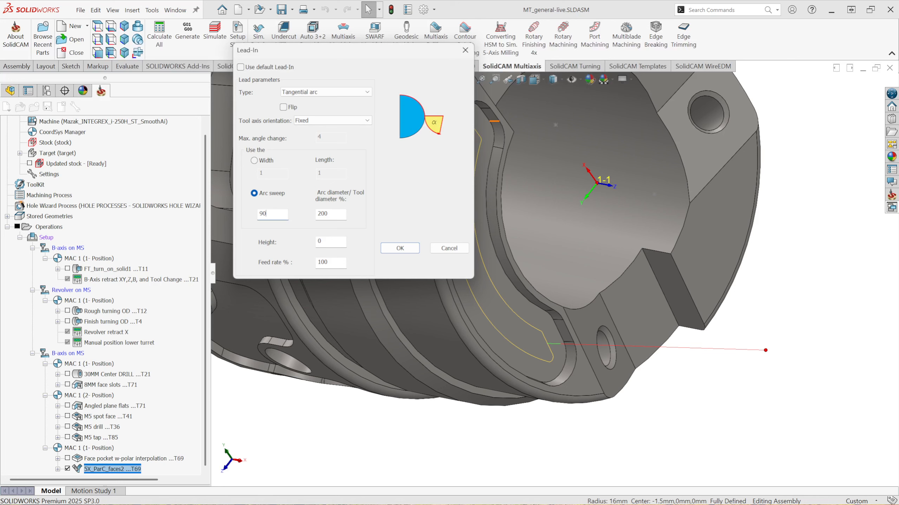
- Set the lead-in's arc sweep to 60 and its arc diameter to 80% of the tool diameter
drag(269, 214, 250, 217)
text(60)
key(Tab)
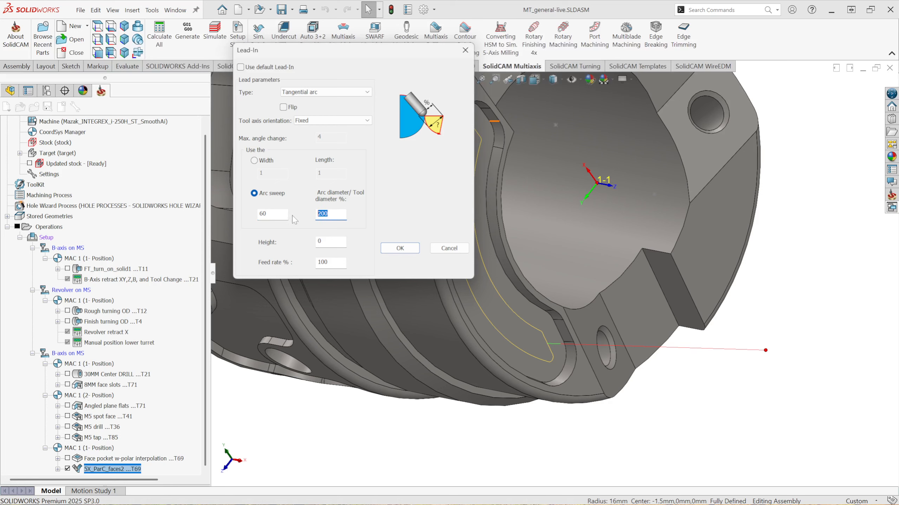
text(80)
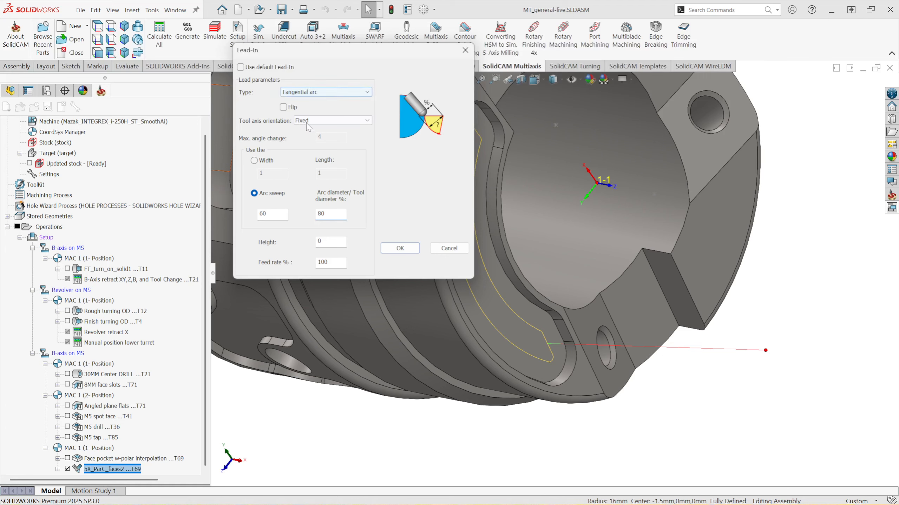
click(399, 248)
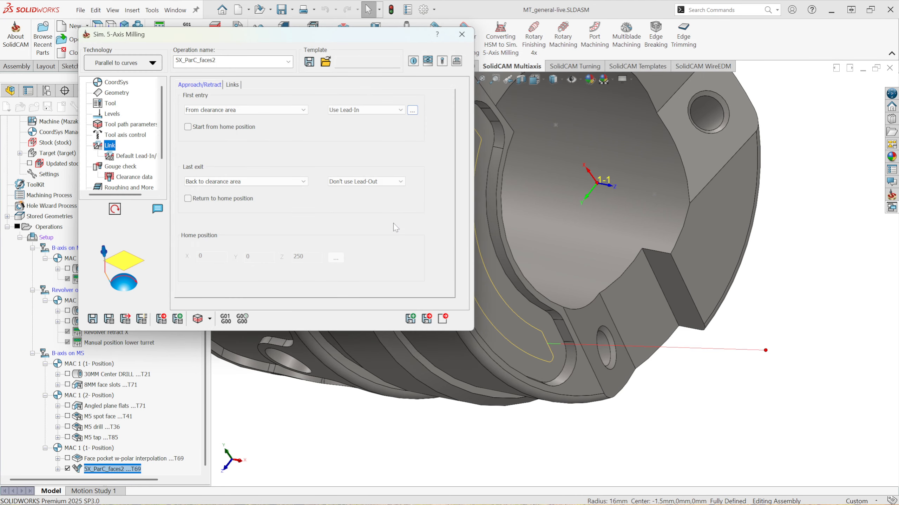
- Enable a custom lead-out for the last exit and set its type to Tangential arc
click(400, 181)
click(398, 188)
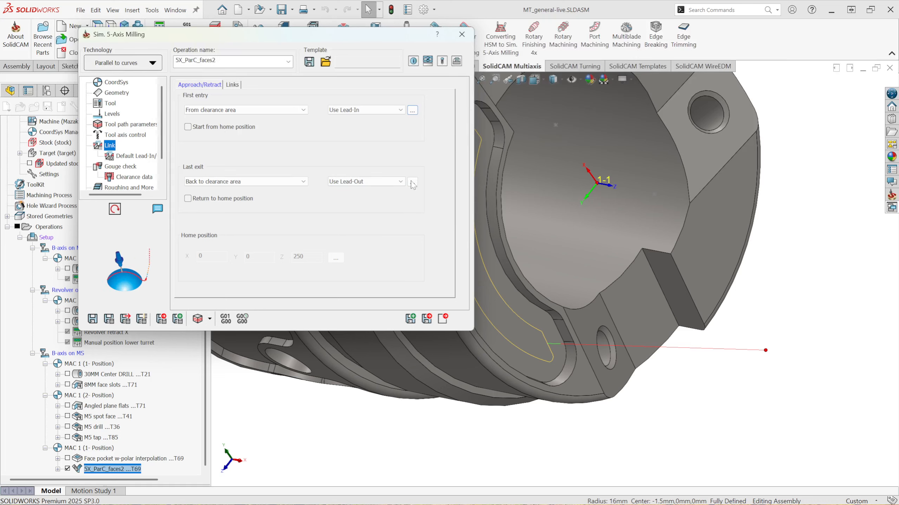
click(413, 182)
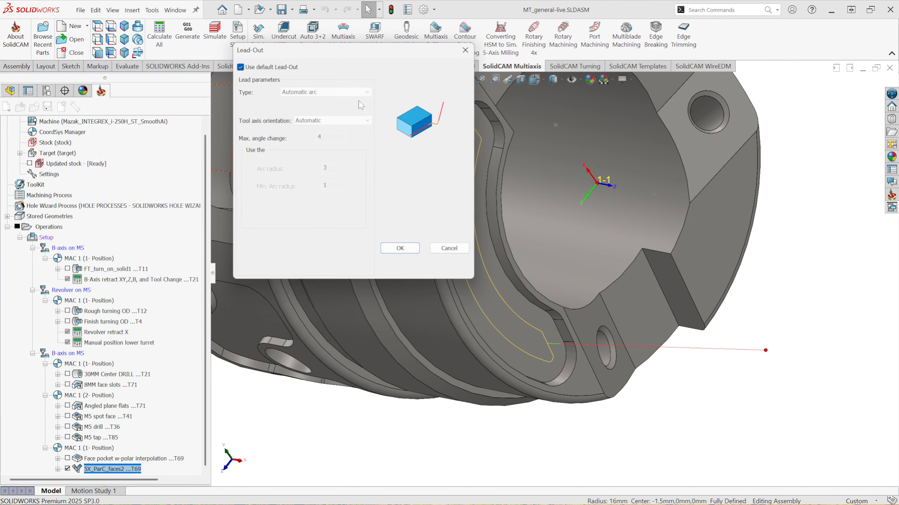
click(344, 92)
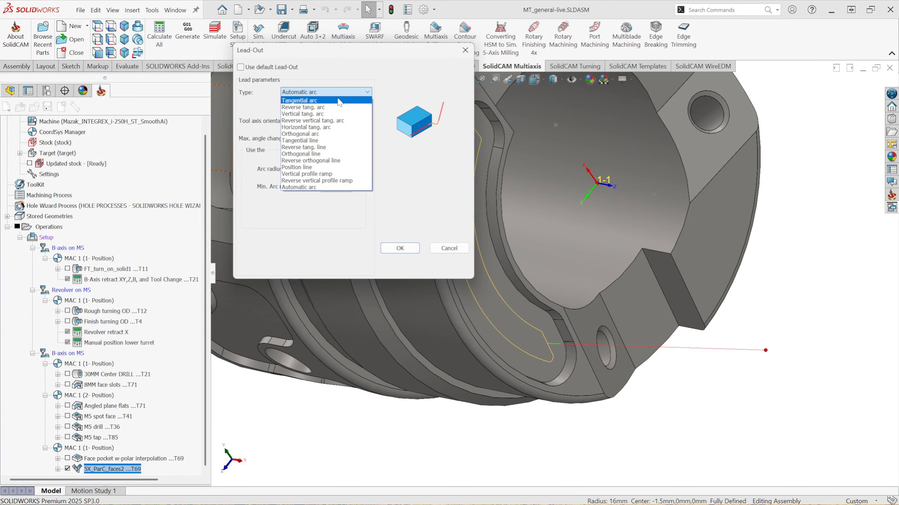
click(338, 101)
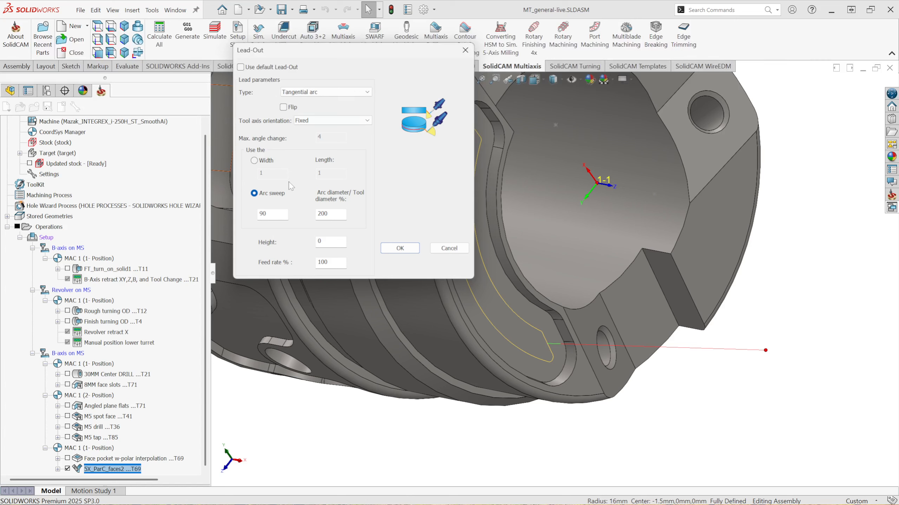
- Set the lead-out's arc sweep to 60 and its arc diameter to 80% of the tool diameter
double_click(263, 214)
text(6)
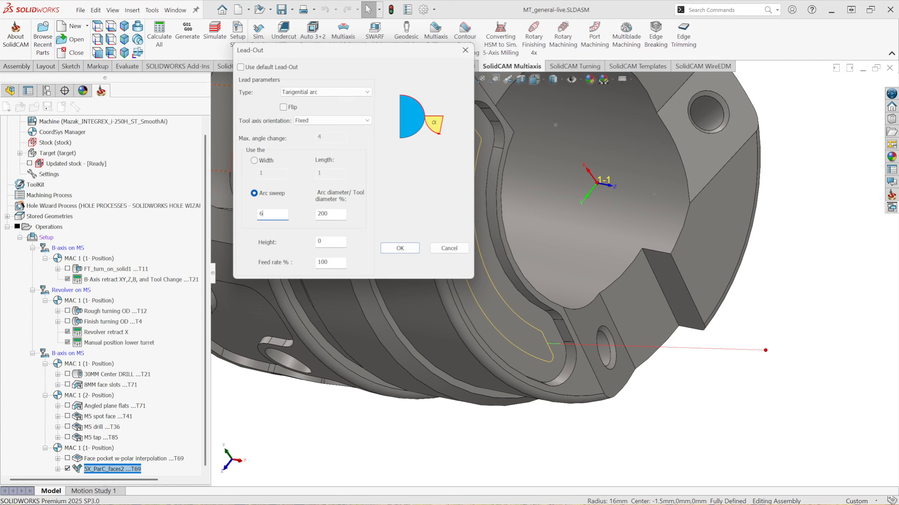
key(Tab)
text(80)
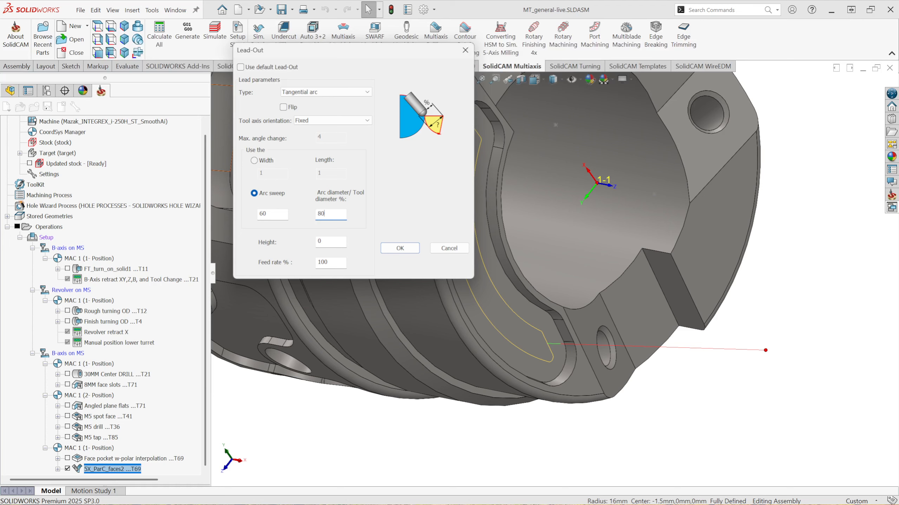
click(400, 249)
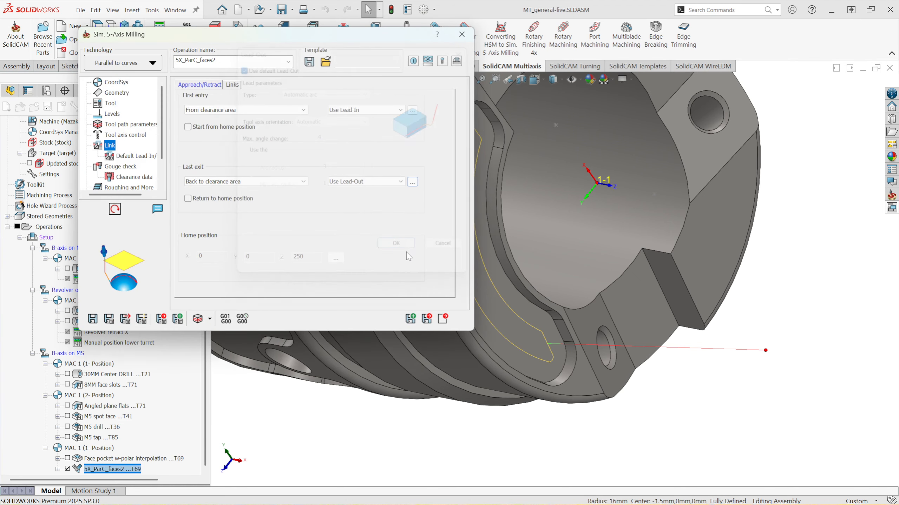
- Save and calculate the operation, and inspect the entry and exit arcs at the end of the pocket
click(108, 320)
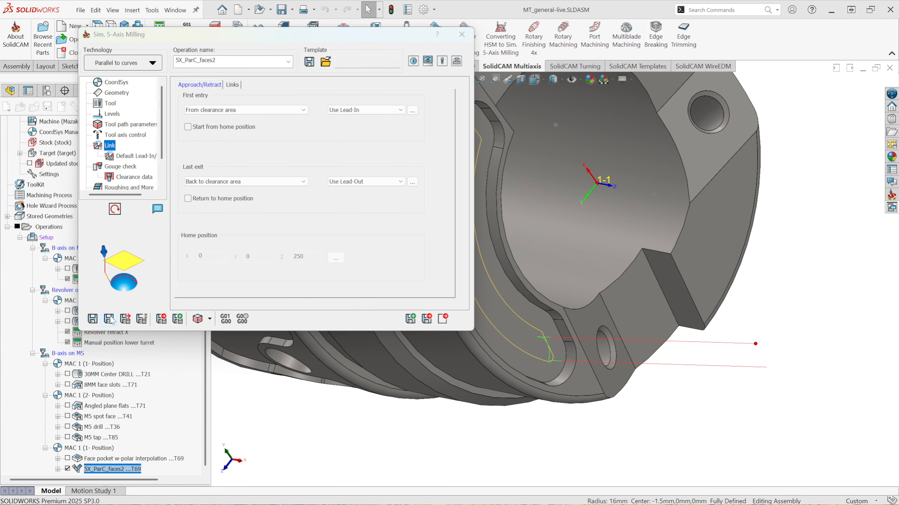
middle_drag(558, 354, 547, 351)
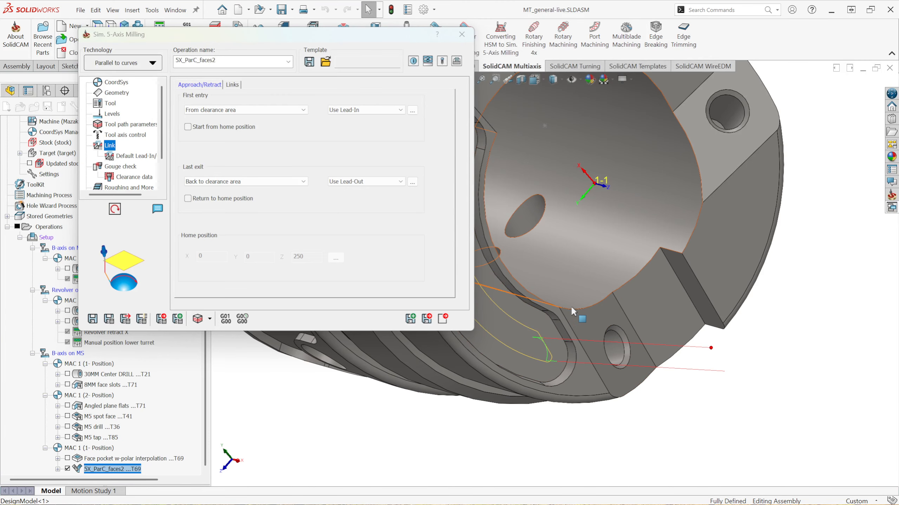
middle_drag(571, 305, 662, 291)
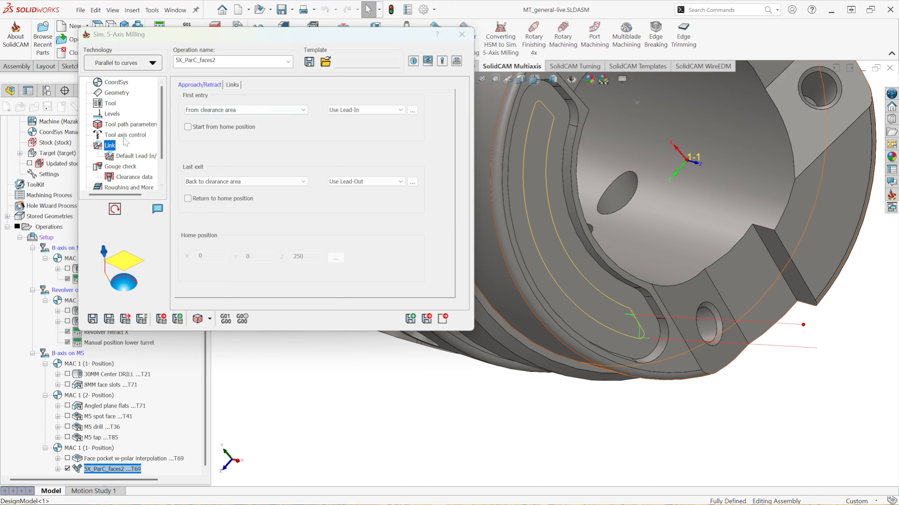
- Set the tool path start point by position, picked midway along the pocket's inner edge, and save and calculate the operation
click(124, 127)
click(224, 87)
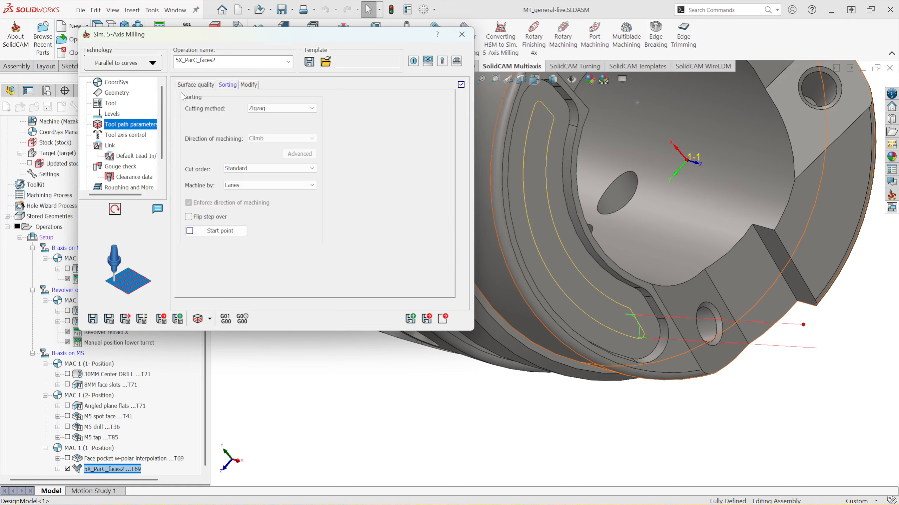
click(191, 233)
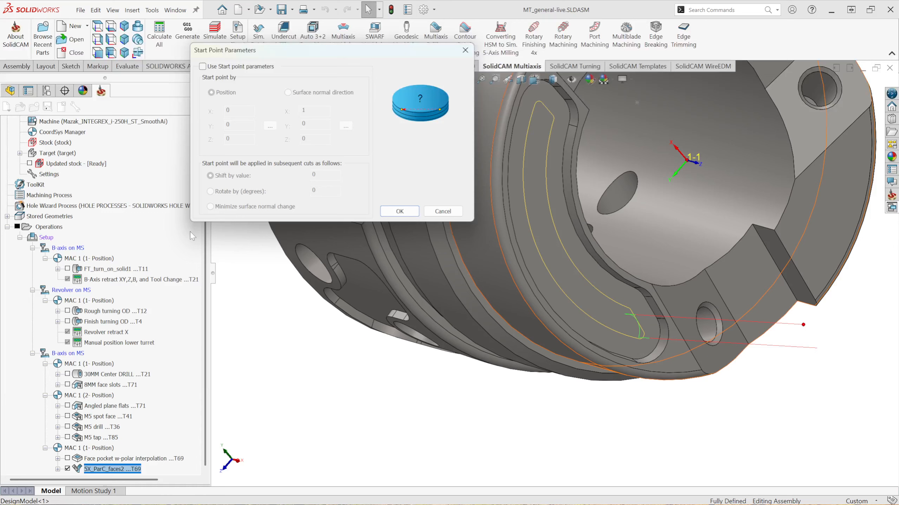
click(202, 66)
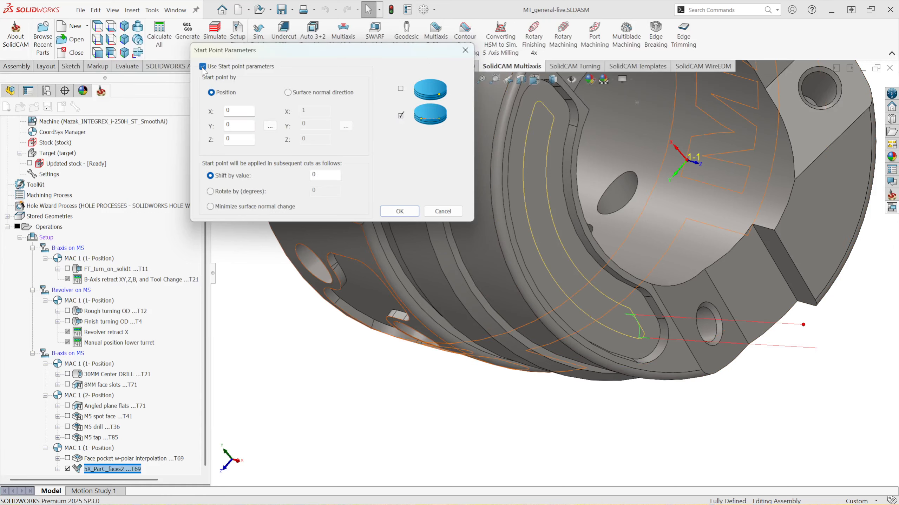
click(269, 126)
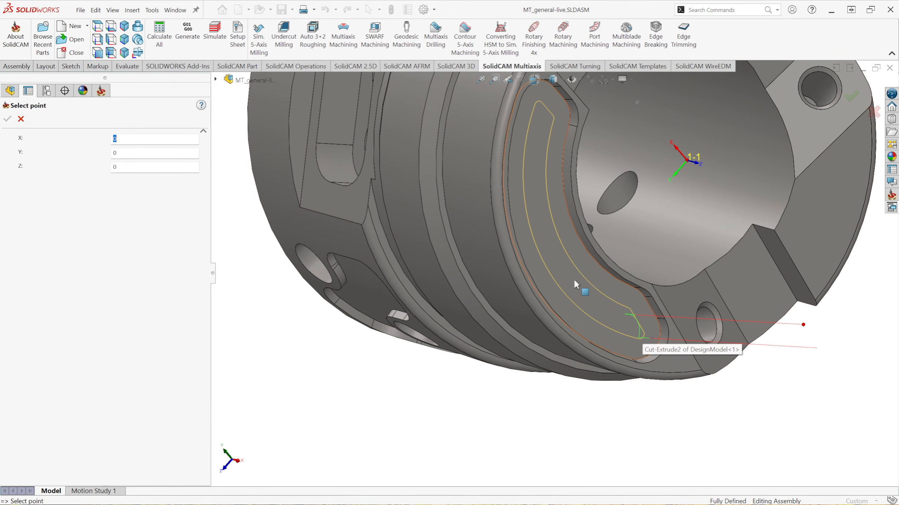
click(573, 228)
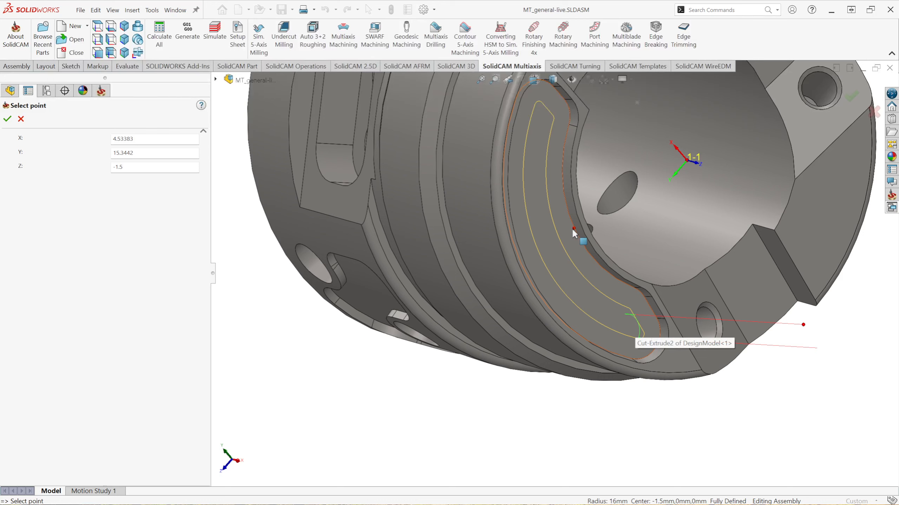
click(8, 119)
click(400, 211)
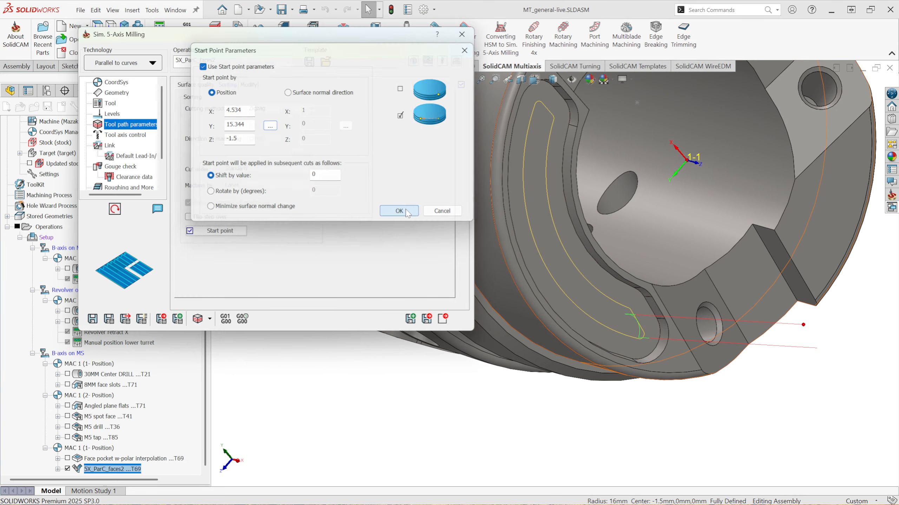
click(109, 319)
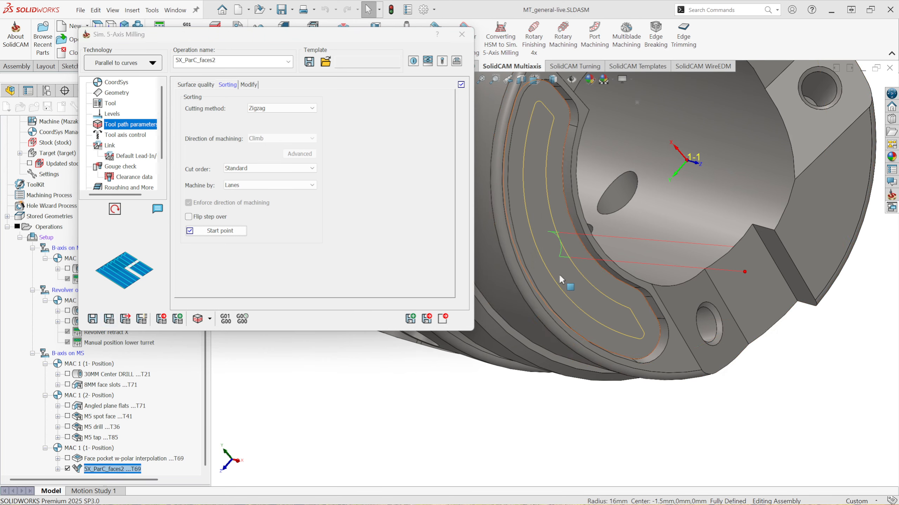
- Run the SolidVerify simulation of the operation at reduced speed, then raise the simulation speed
click(197, 320)
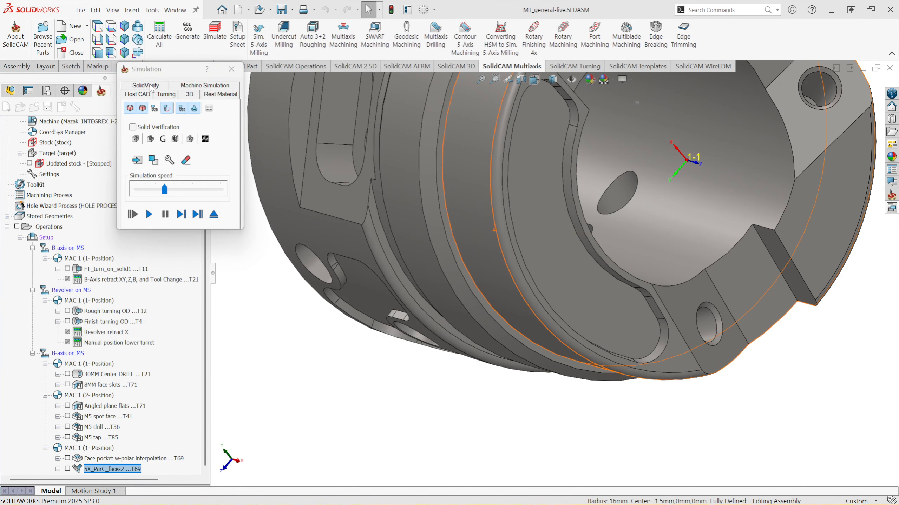
click(152, 87)
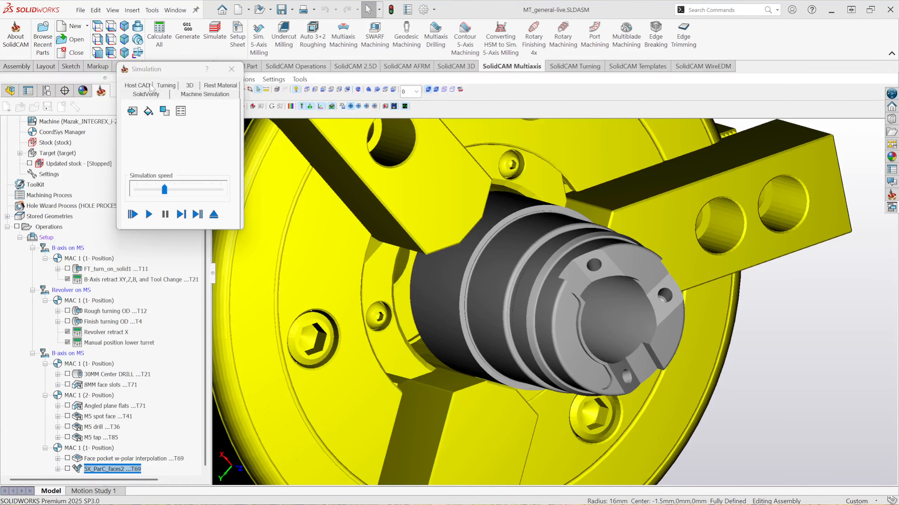
middle_drag(523, 252, 527, 253)
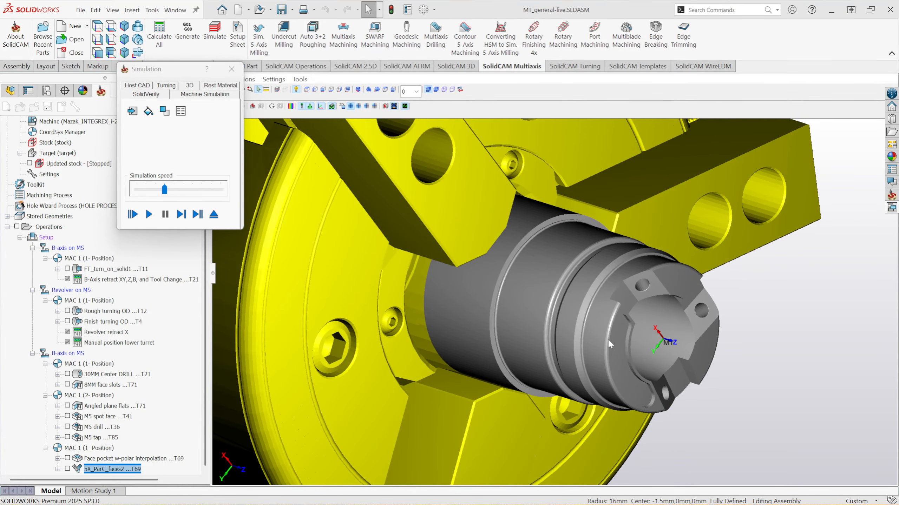
click(152, 193)
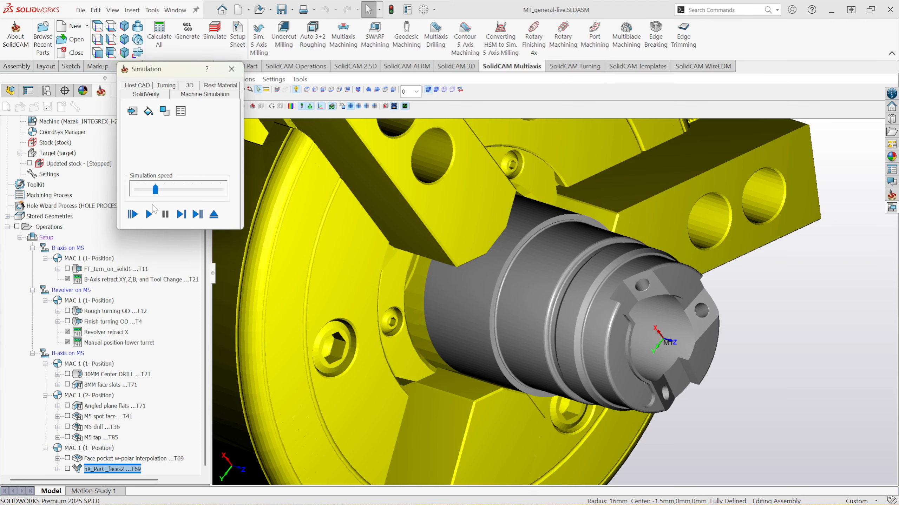
click(148, 214)
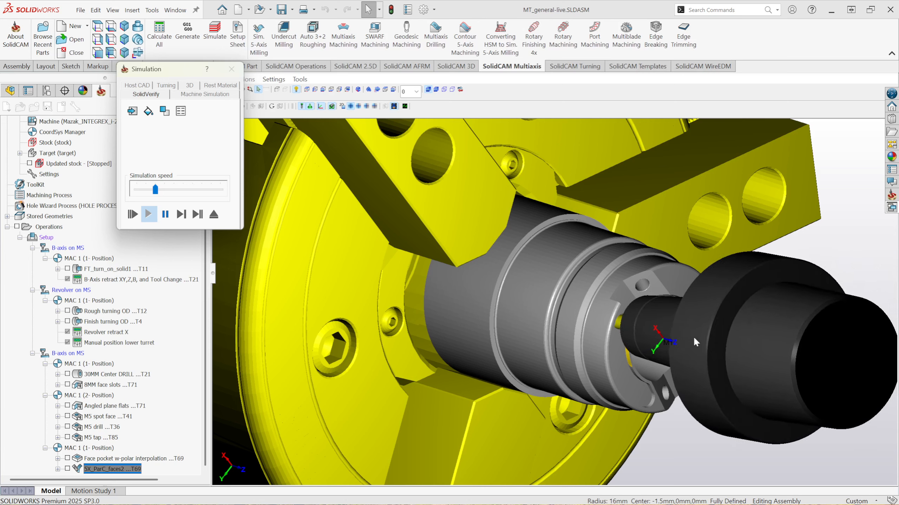
drag(155, 191, 165, 190)
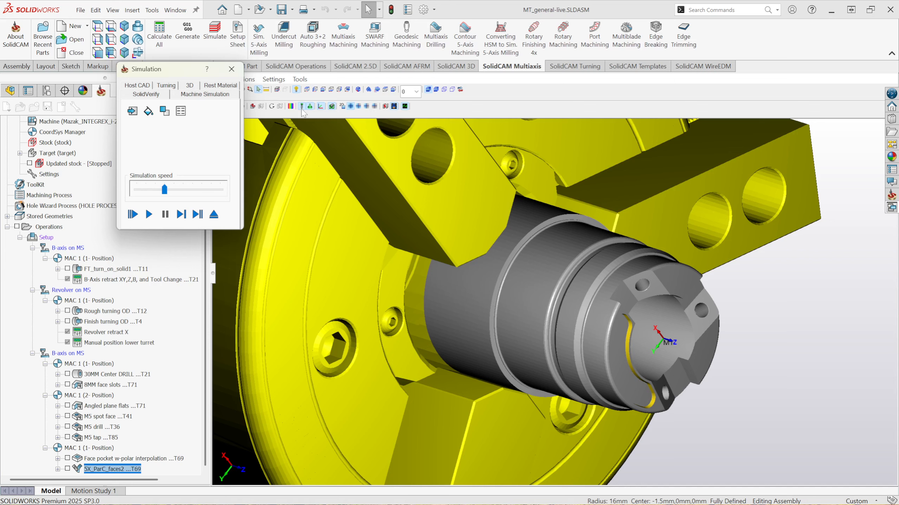
- Compare the machined stock with the target model, examine the pocket walls, and close the simulation
click(290, 107)
click(694, 107)
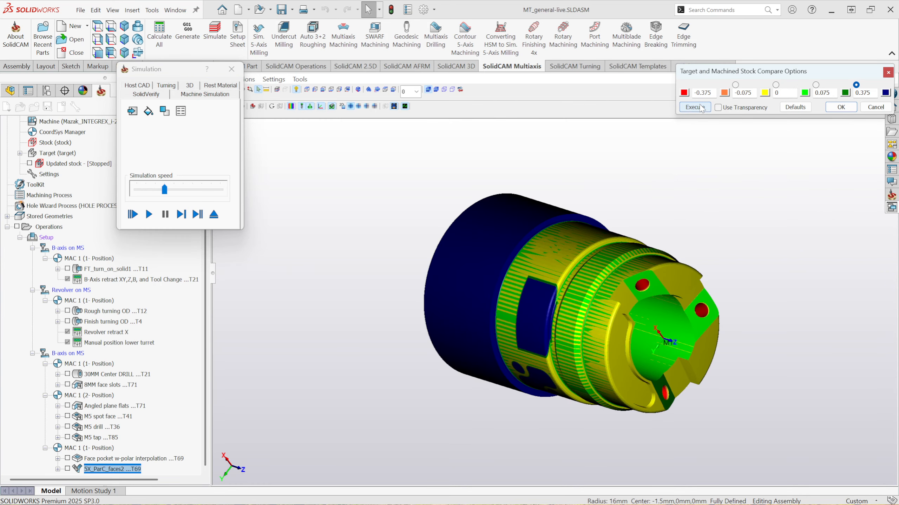
scroll(622, 381, up, 3)
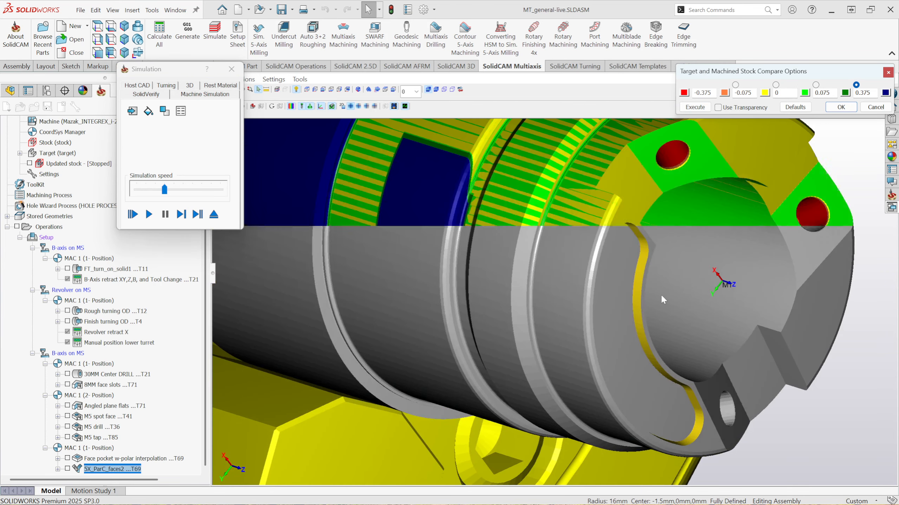
click(232, 69)
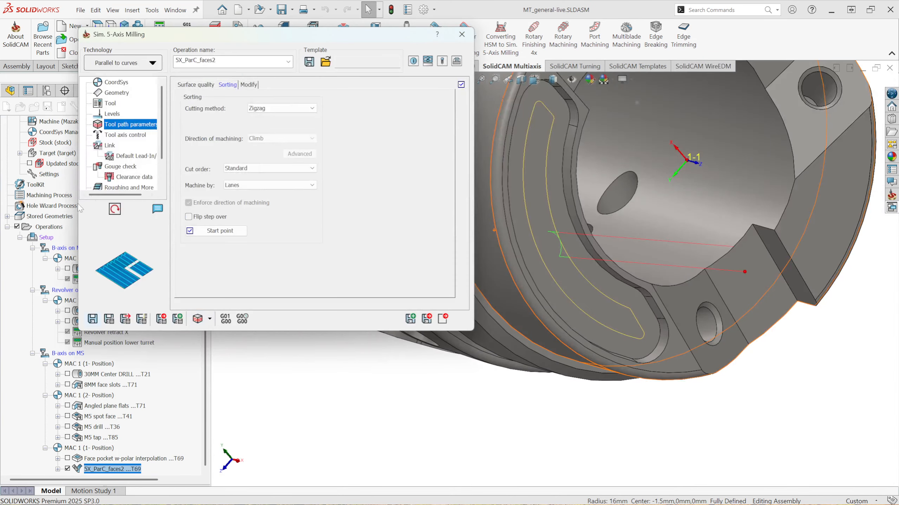
- Close the operation settings, start the machine simulation for all operations, and skip ahead to the 5X_ParC_faces2 operation
click(462, 34)
click(46, 228)
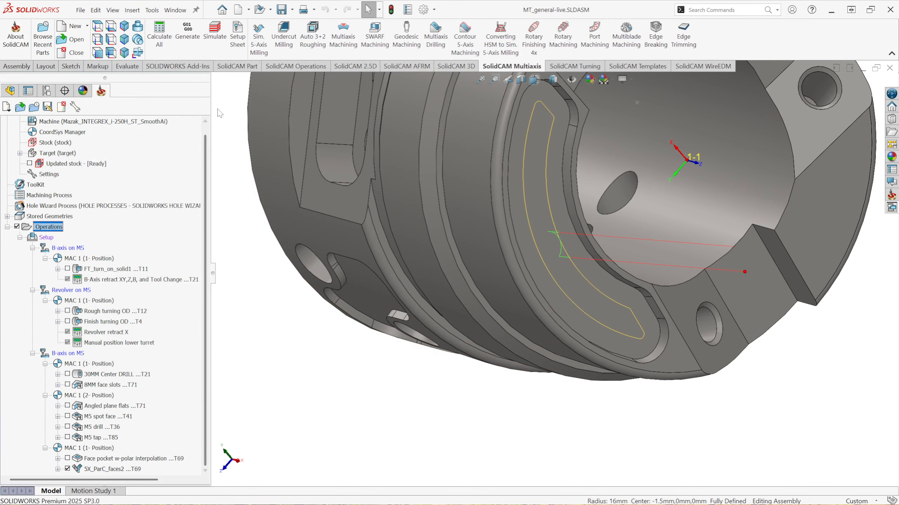
click(224, 42)
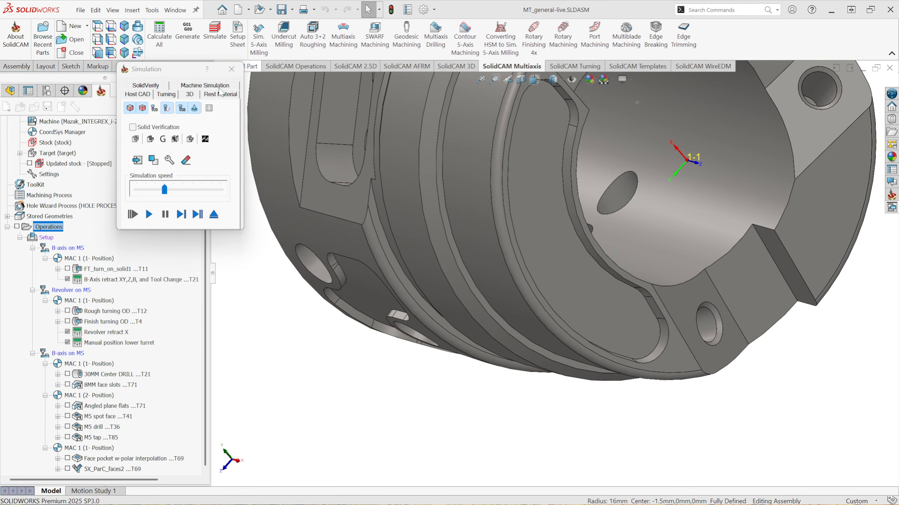
click(205, 85)
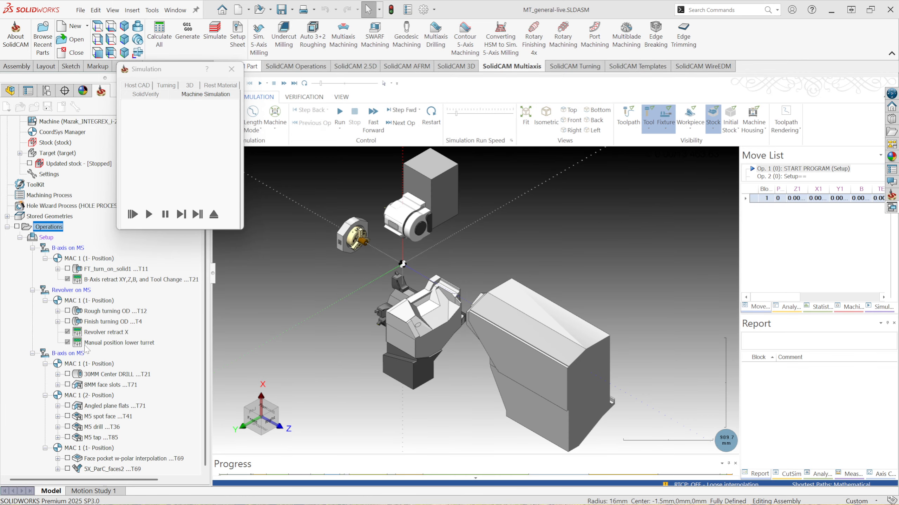
click(106, 469)
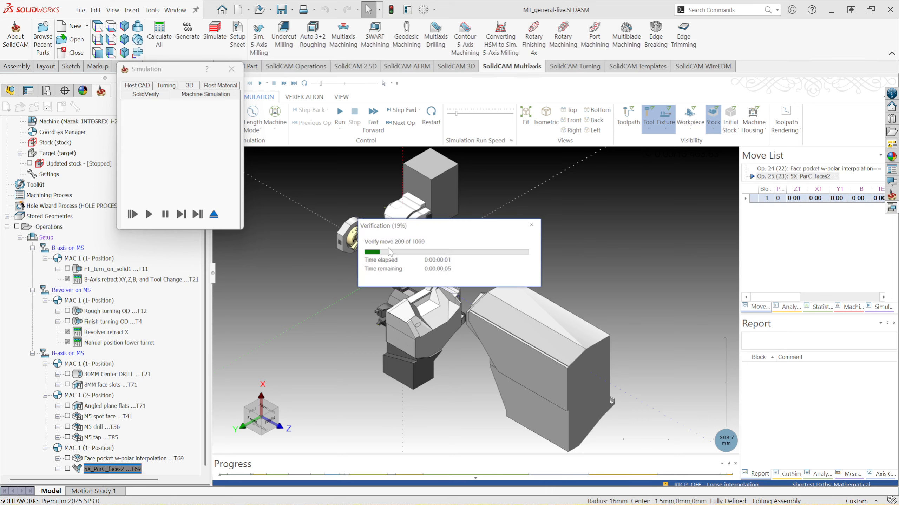
- Run the machine simulation of 5X_ParC_faces2 from the front view and examine the milling head's motion around the chucked part
scroll(348, 252, up, 3)
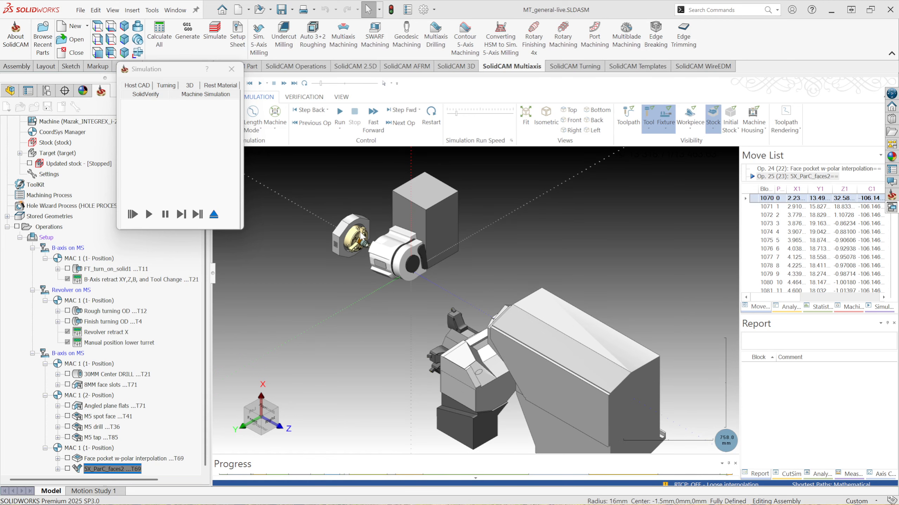
click(589, 121)
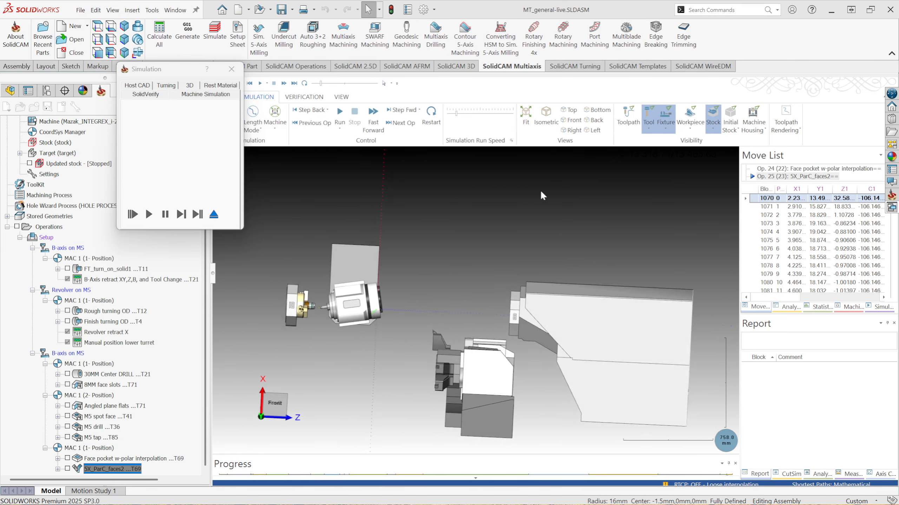
scroll(345, 307, up, 5)
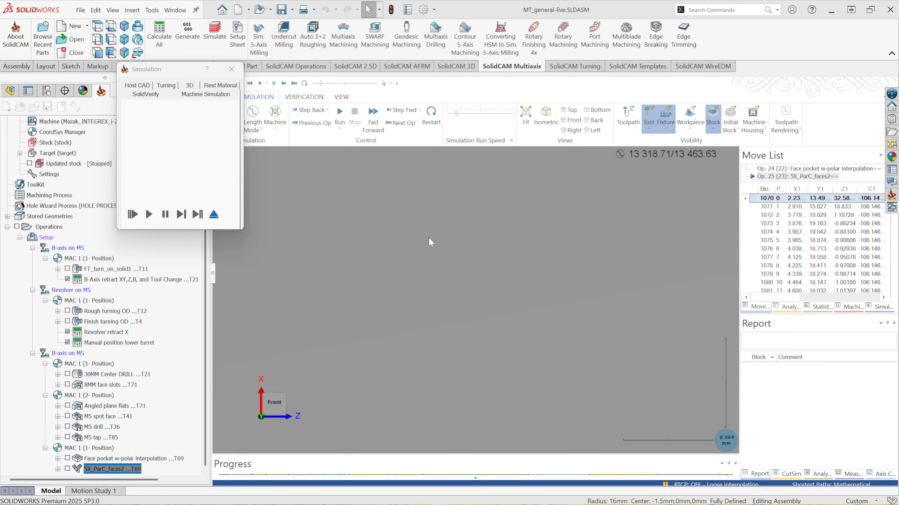
scroll(311, 263, down, 3)
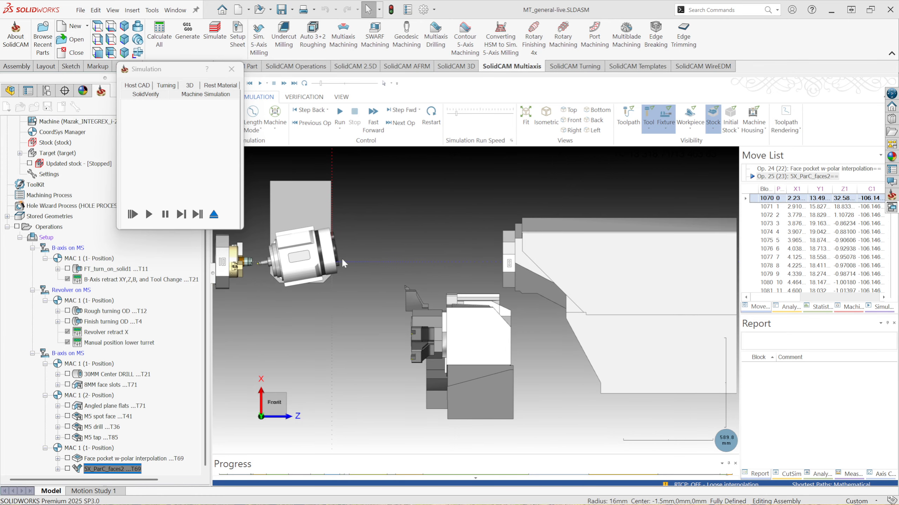
scroll(329, 270, up, 2)
scroll(329, 271, up, 8)
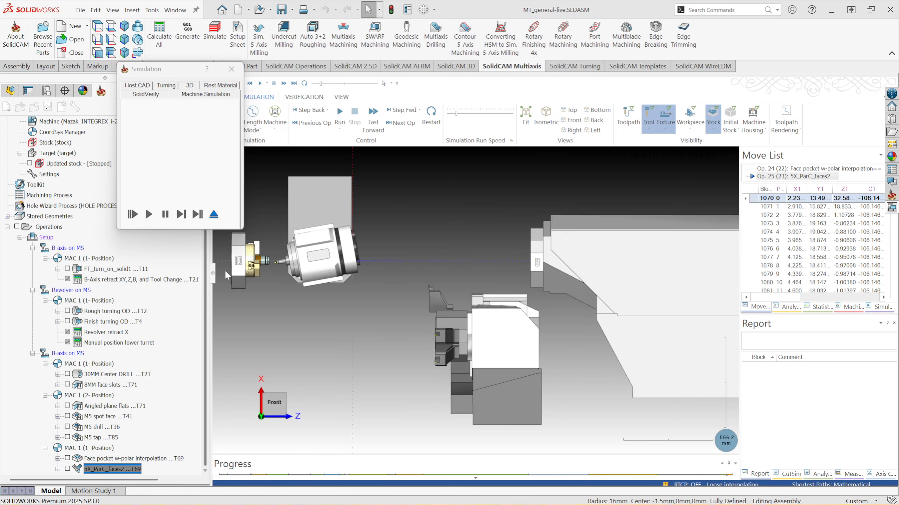
scroll(247, 257, down, 2)
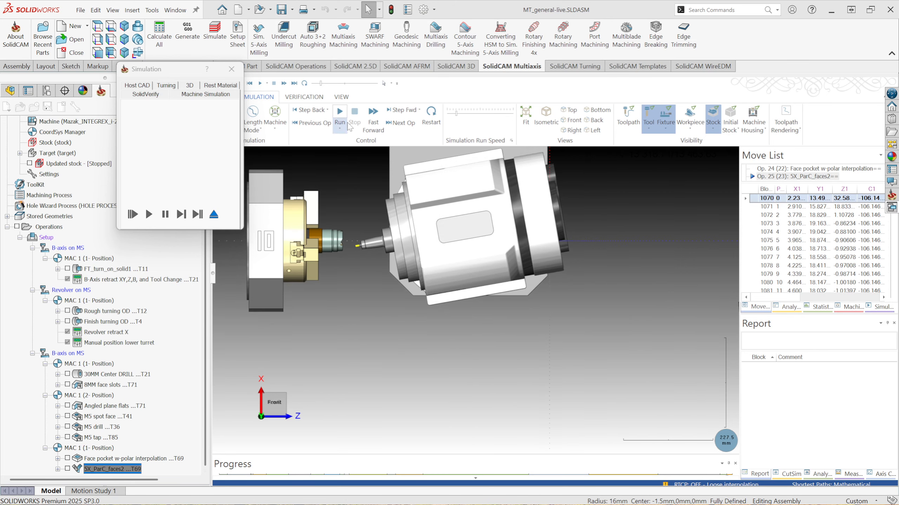
click(342, 117)
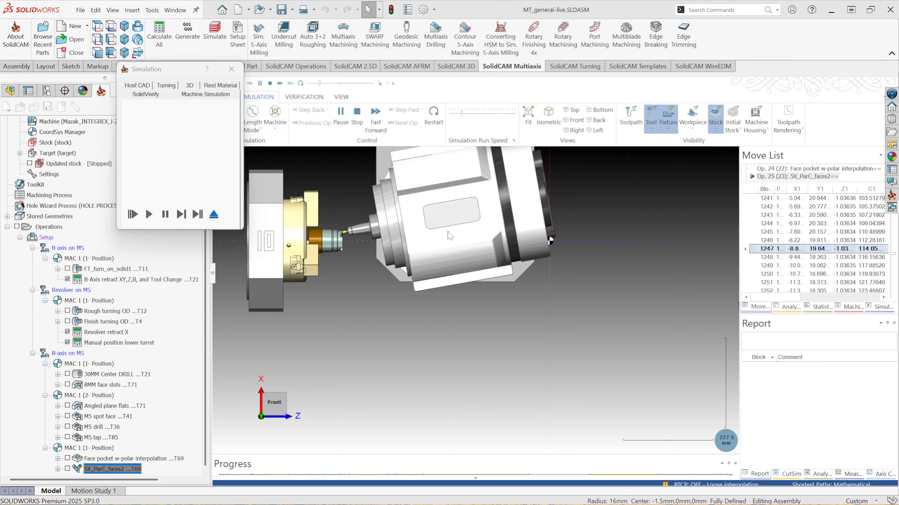
middle_drag(449, 235, 421, 240)
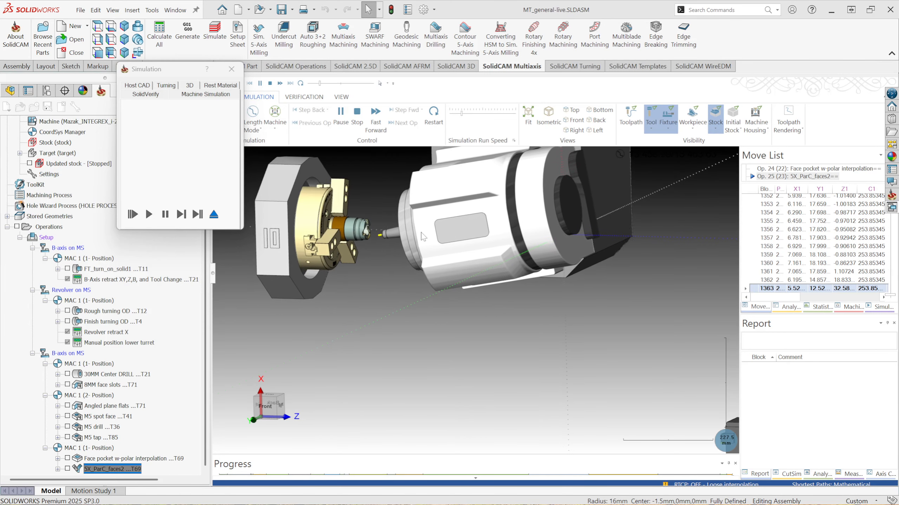
- Pause and close the machine simulation, and inspect the face pocket's tool path on the part model
click(341, 117)
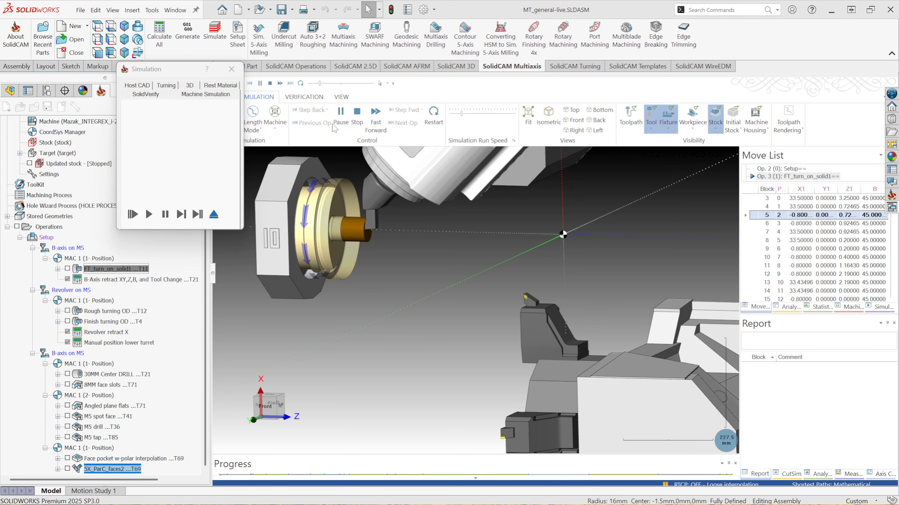
click(232, 69)
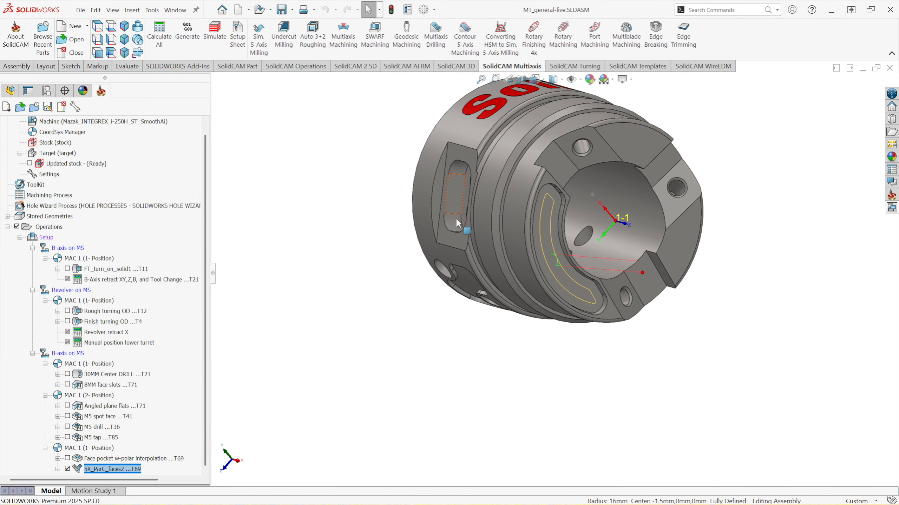
middle_drag(462, 203, 497, 193)
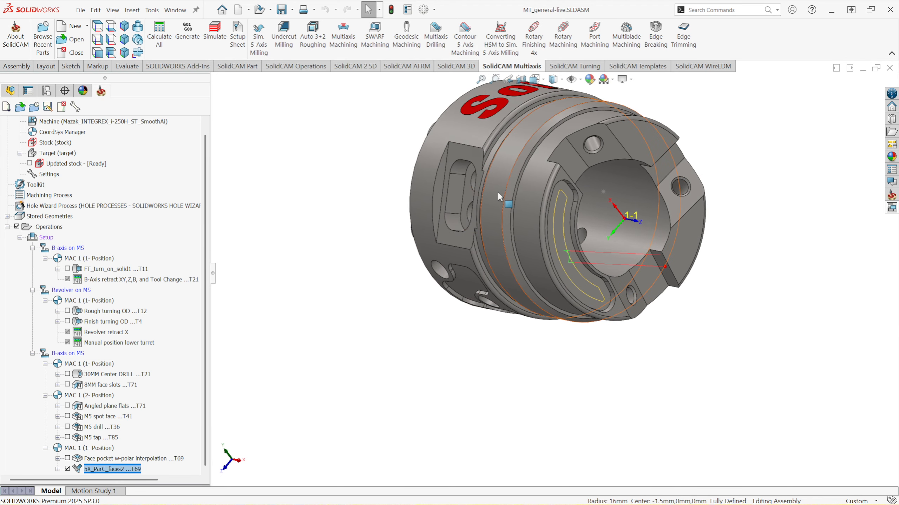